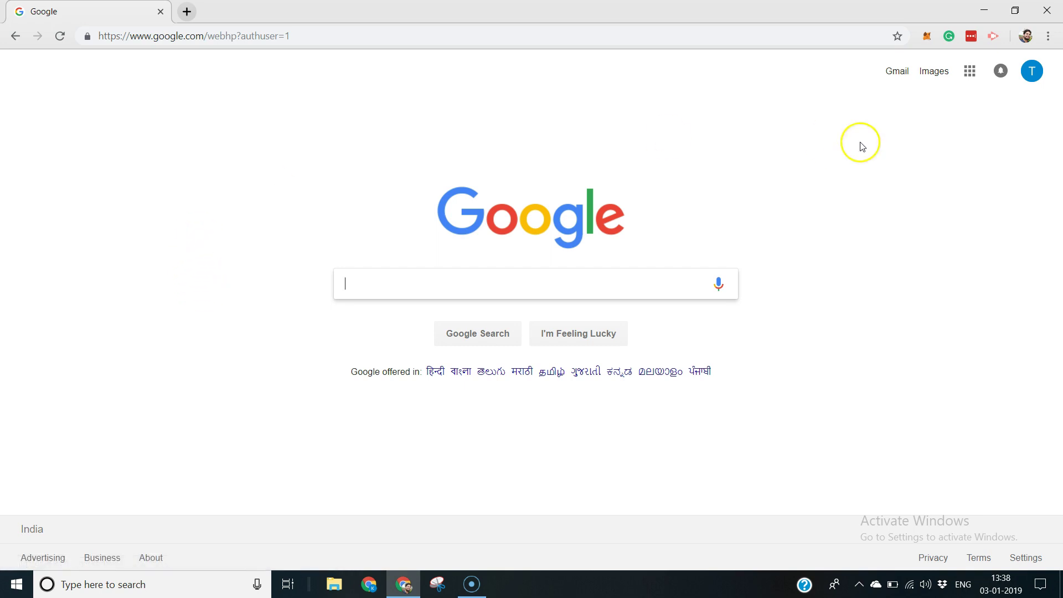
Step: Open Google Drive from the Google apps list on the Search page
{"action": "left_click", "coordinate": [970, 71]}
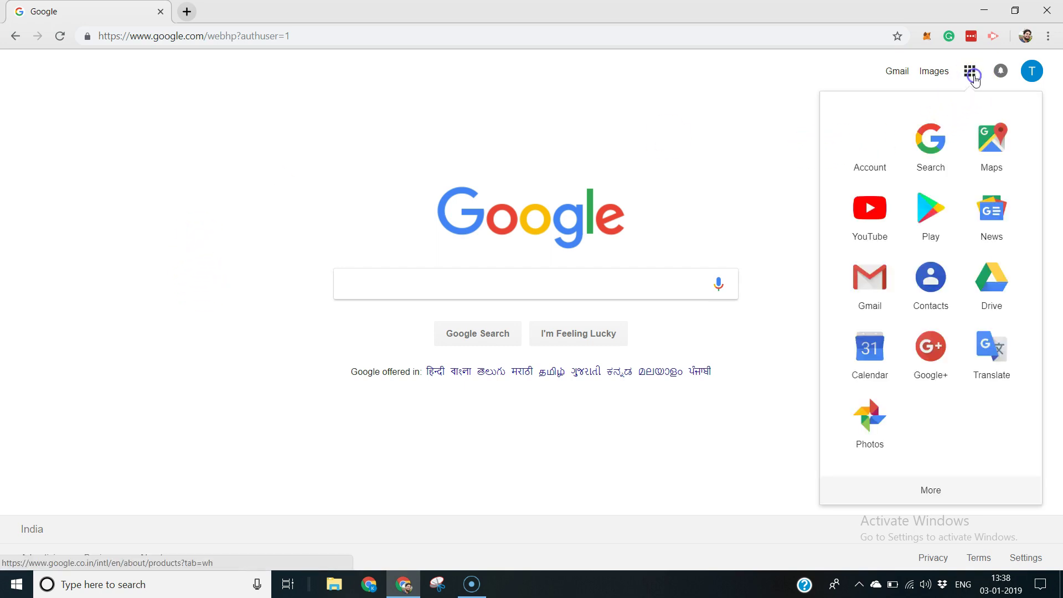
{"action": "left_click", "coordinate": [933, 490]}
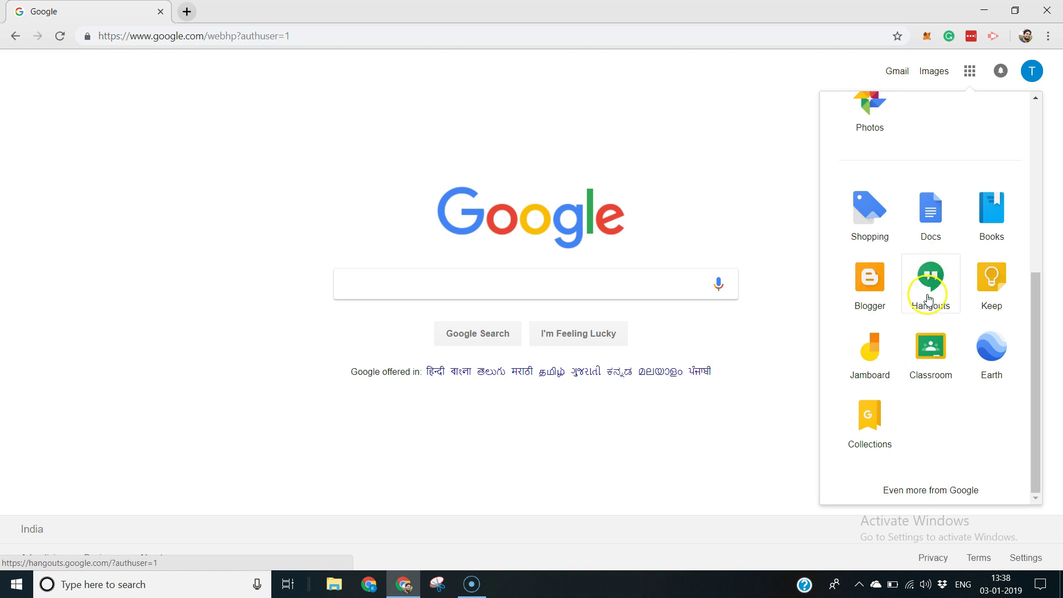
{"action": "scroll", "coordinate": [929, 299], "scroll_direction": "up", "scroll_amount": 6}
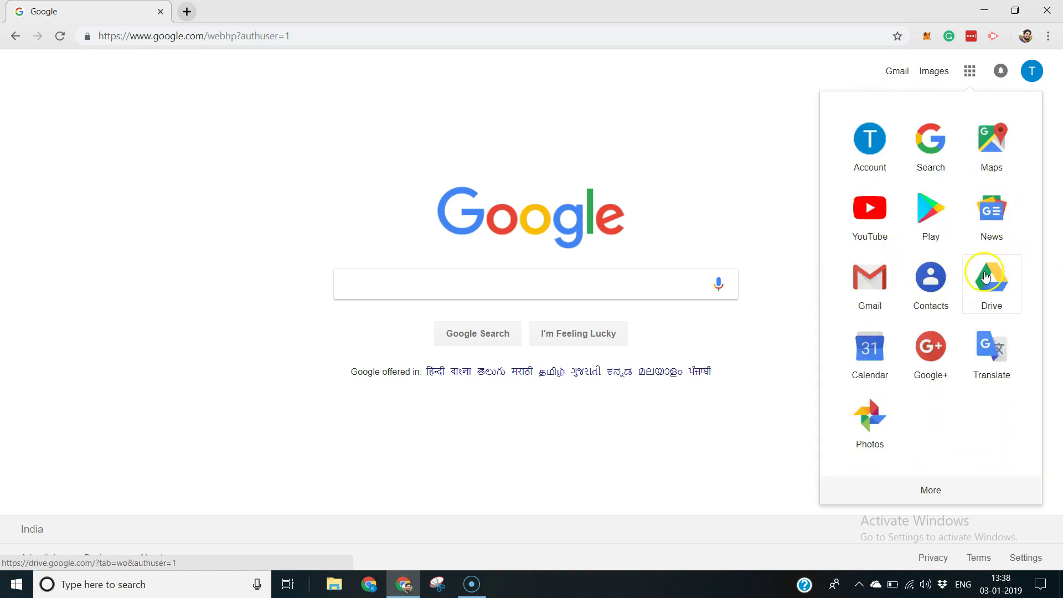
{"action": "left_click", "coordinate": [999, 295]}
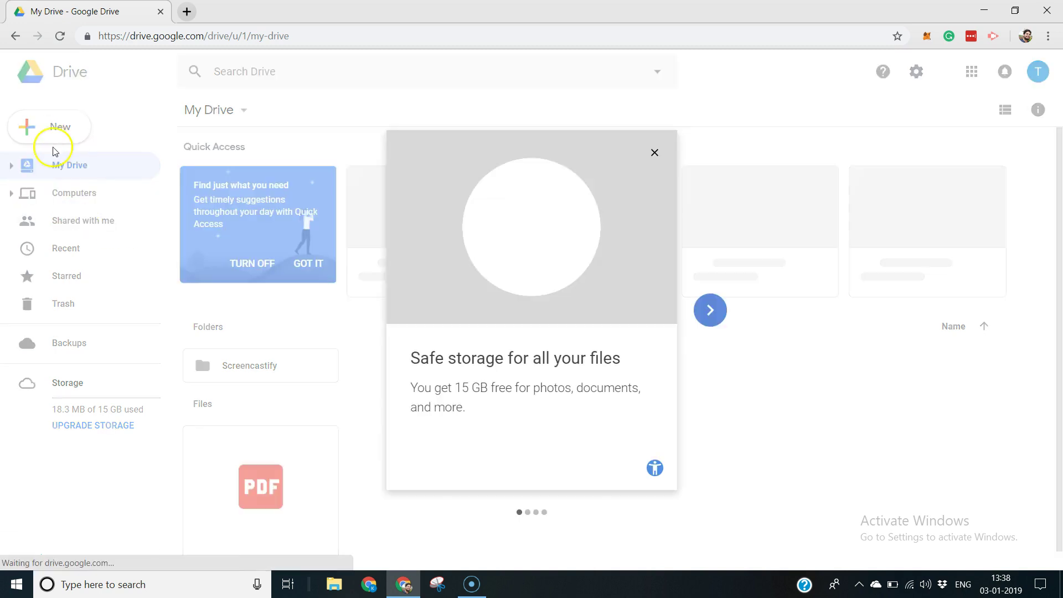
Step: Expand Drive's New menu to the extra file types, including Google Sheets
{"action": "left_click", "coordinate": [51, 128]}
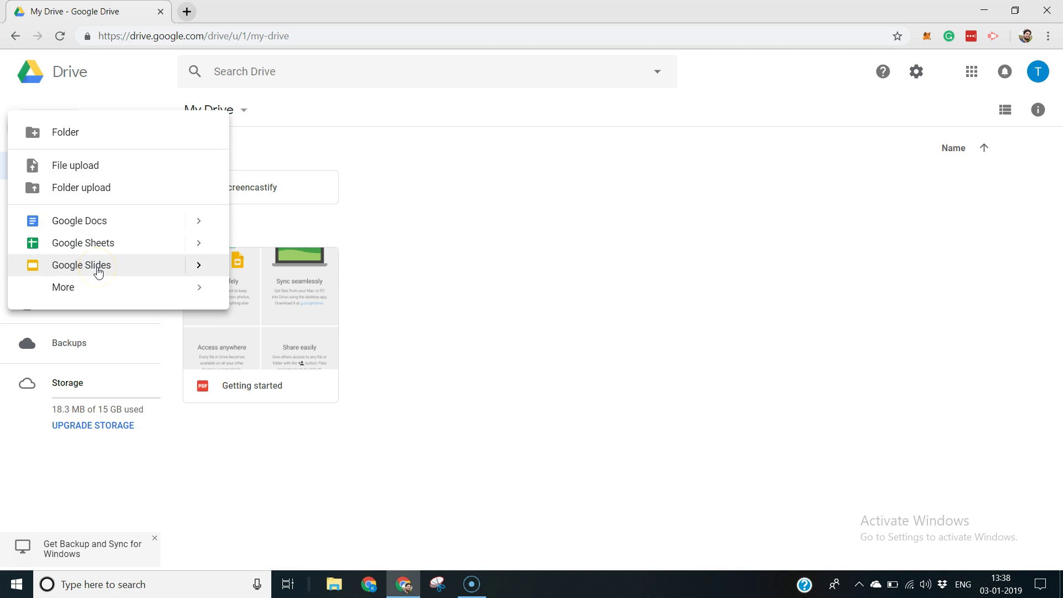
{"action": "left_click", "coordinate": [102, 293]}
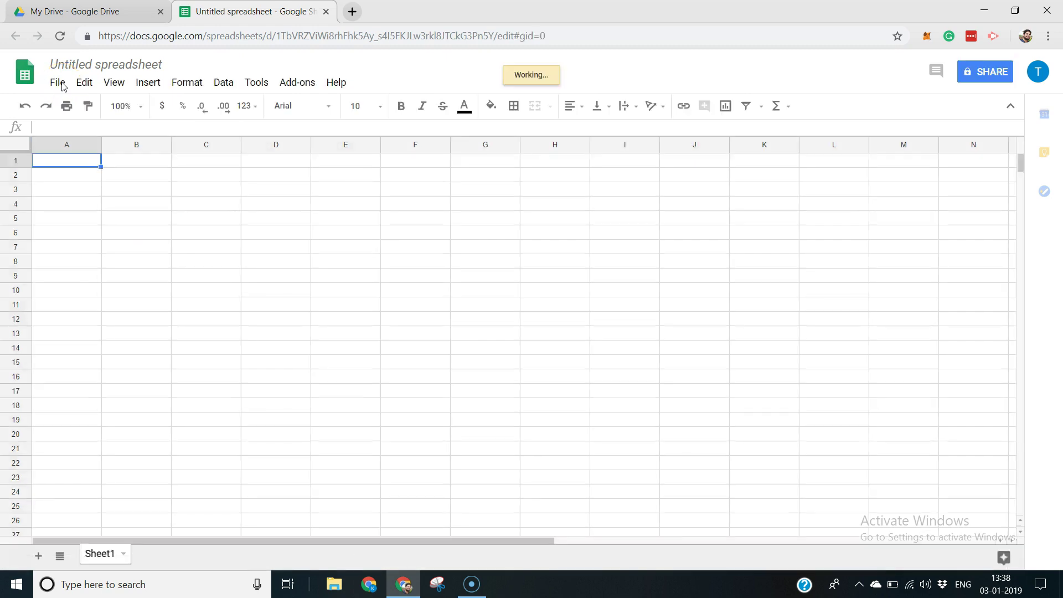
{"action": "left_click", "coordinate": [59, 83]}
{"action": "left_click", "coordinate": [311, 326]}
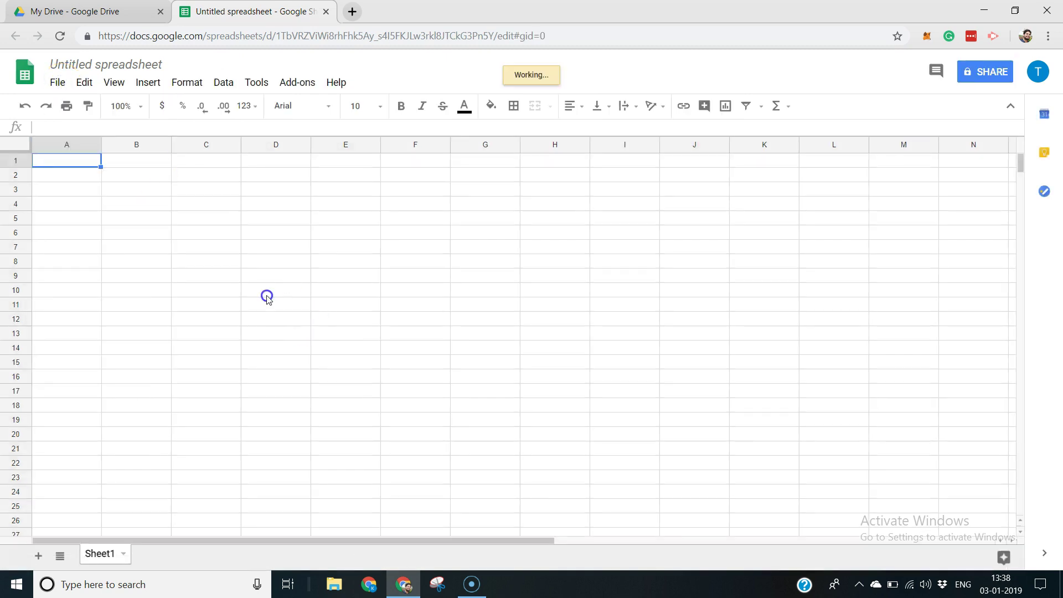
{"action": "left_click", "coordinate": [268, 293]}
{"action": "left_click", "coordinate": [114, 231]}
{"action": "left_click_drag", "start_coordinate": [72, 159], "coordinate": [206, 204]}
{"action": "left_click_drag", "start_coordinate": [333, 231], "coordinate": [625, 382]}
{"action": "left_click", "coordinate": [71, 446]}
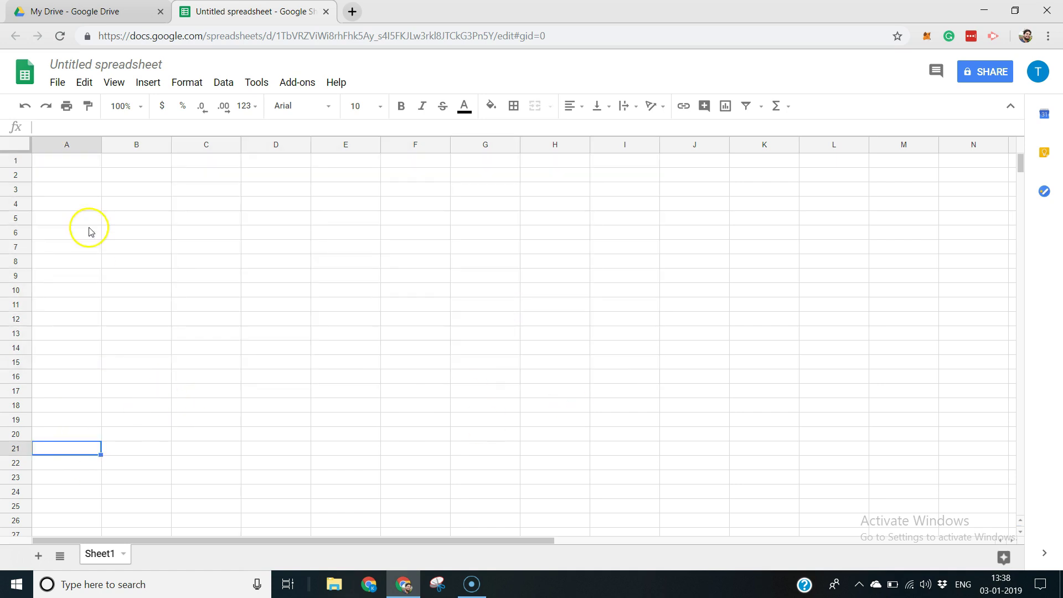
{"action": "left_click", "coordinate": [76, 176]}
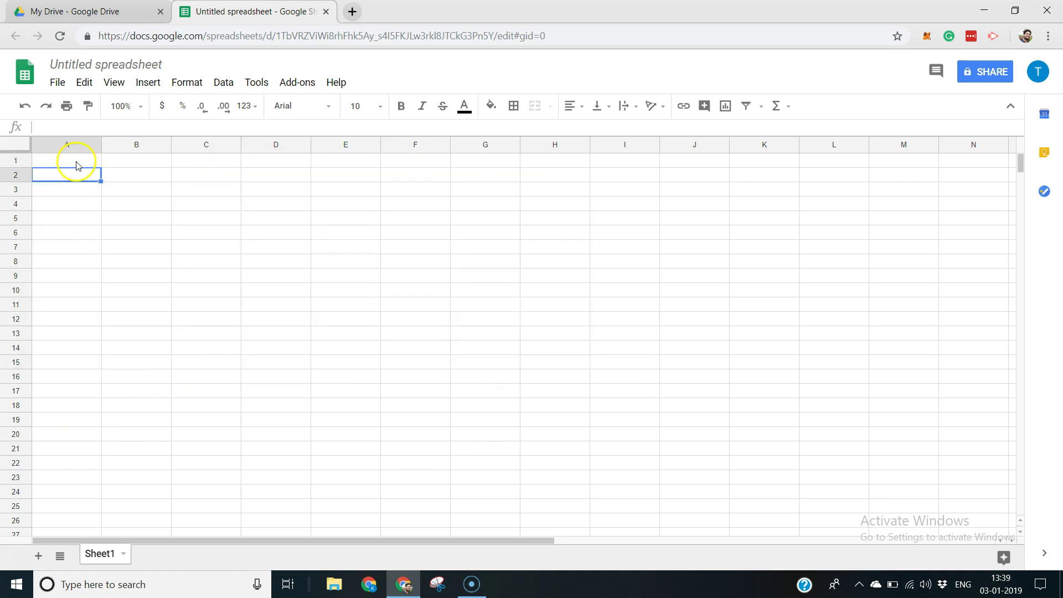
{"action": "left_click", "coordinate": [75, 160]}
{"action": "left_click", "coordinate": [77, 173]}
{"action": "left_click", "coordinate": [88, 246]}
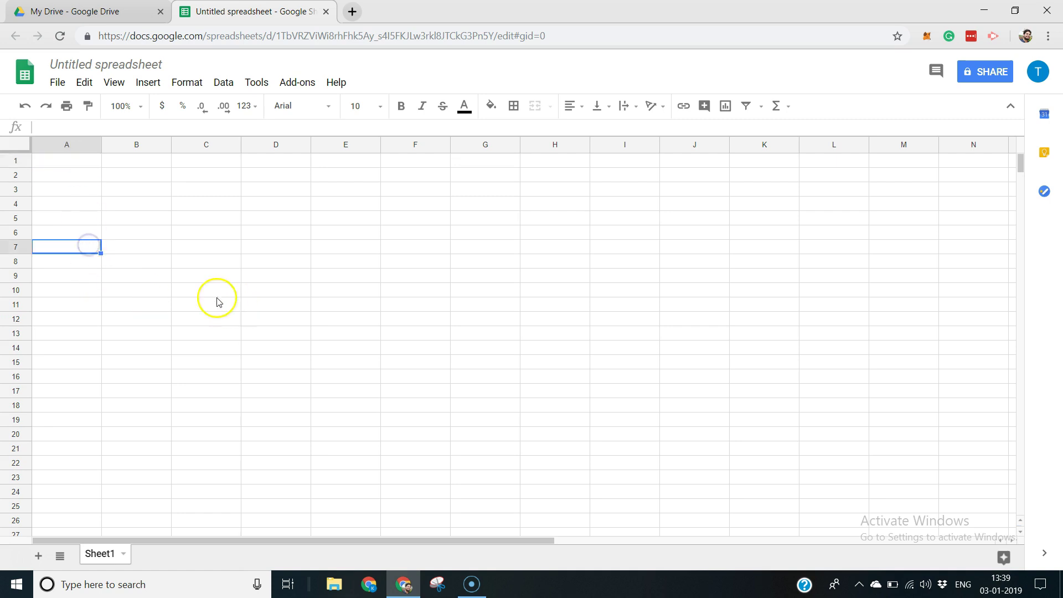
{"action": "left_click", "coordinate": [172, 82]}
{"action": "left_click", "coordinate": [175, 84]}
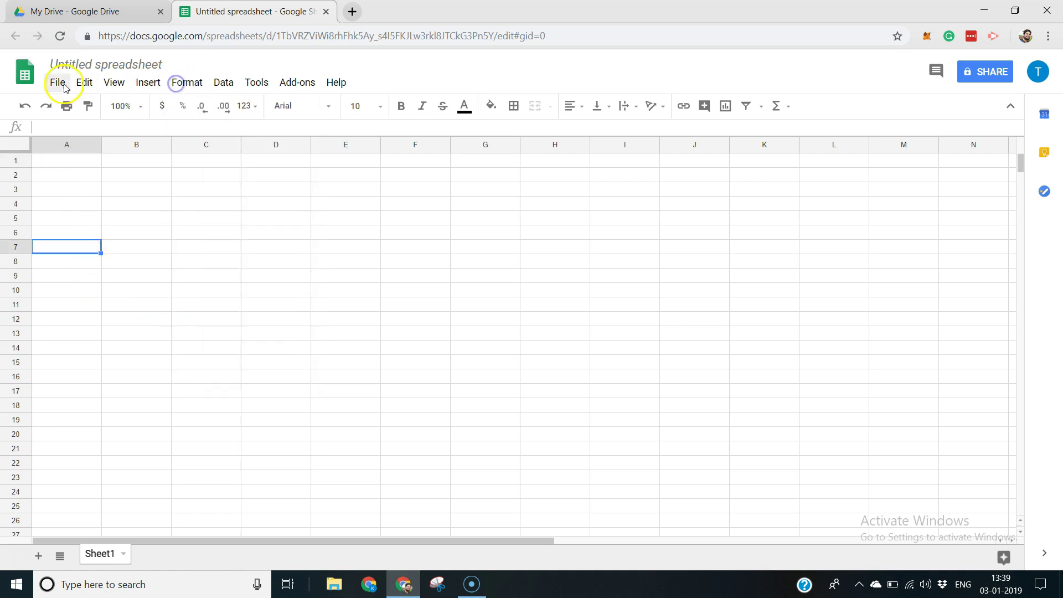
{"action": "left_click", "coordinate": [64, 86]}
{"action": "mouse_move", "coordinate": [86, 139]}
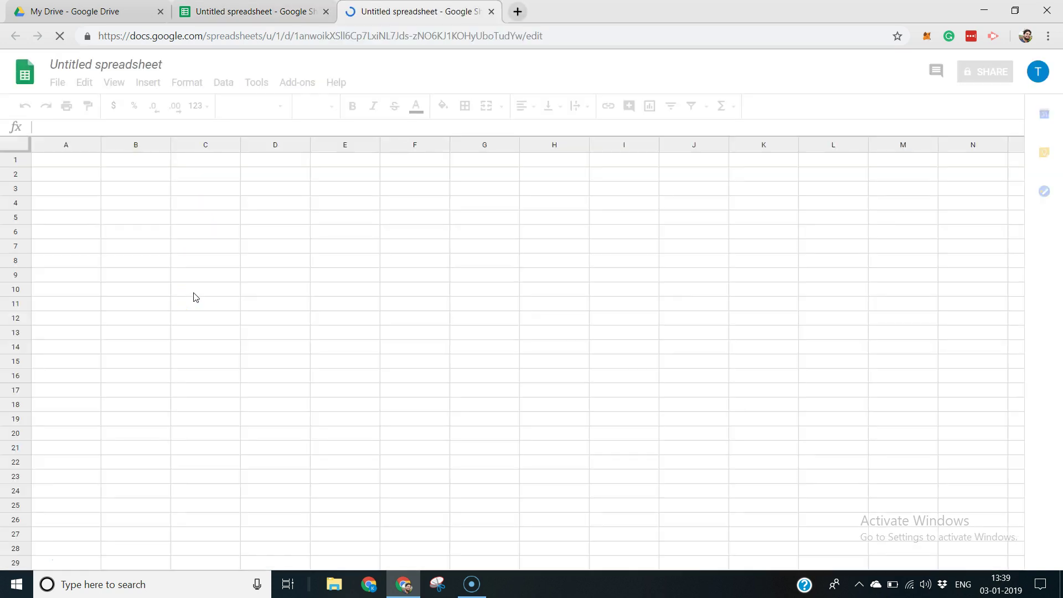
{"action": "left_click", "coordinate": [491, 11]}
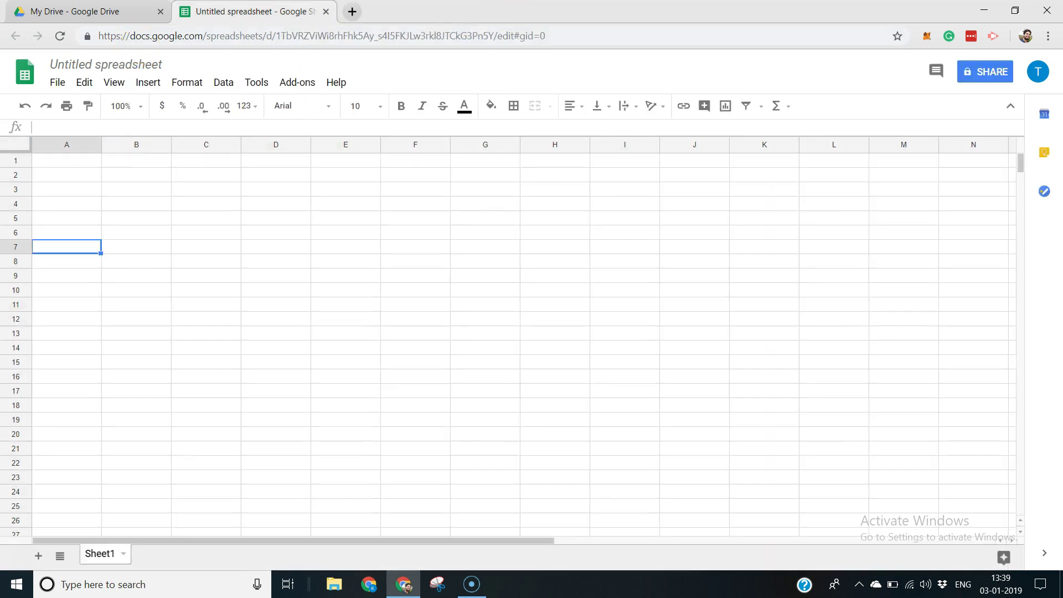
Step: Create a spreadsheet from the Invoice template in the gallery's Work section
{"action": "left_click", "coordinate": [26, 76]}
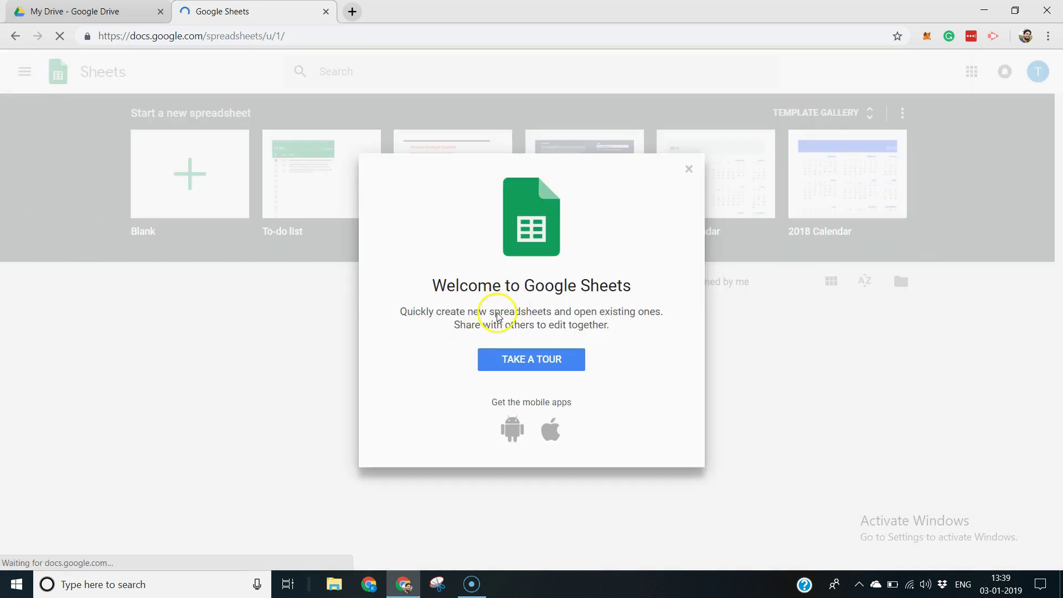
{"action": "left_click", "coordinate": [687, 170]}
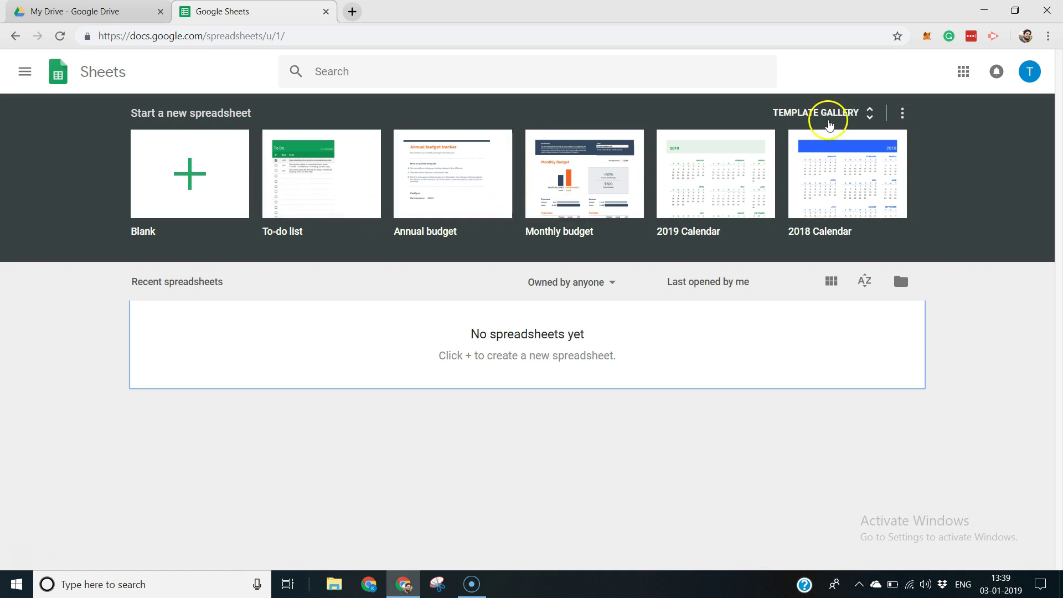
{"action": "left_click", "coordinate": [828, 115]}
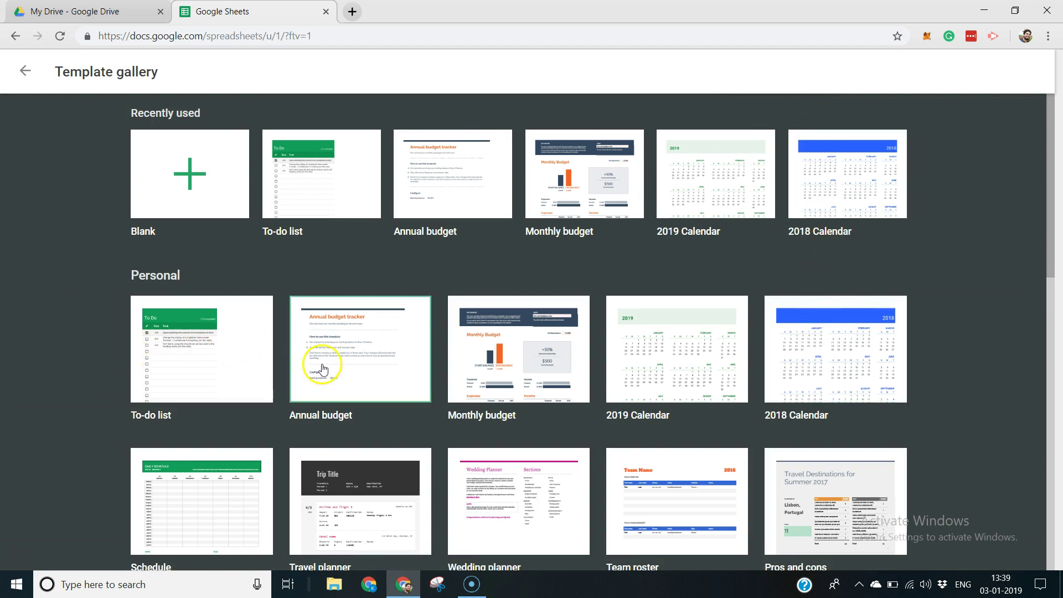
{"action": "scroll", "coordinate": [325, 361], "scroll_direction": "down", "scroll_amount": 1}
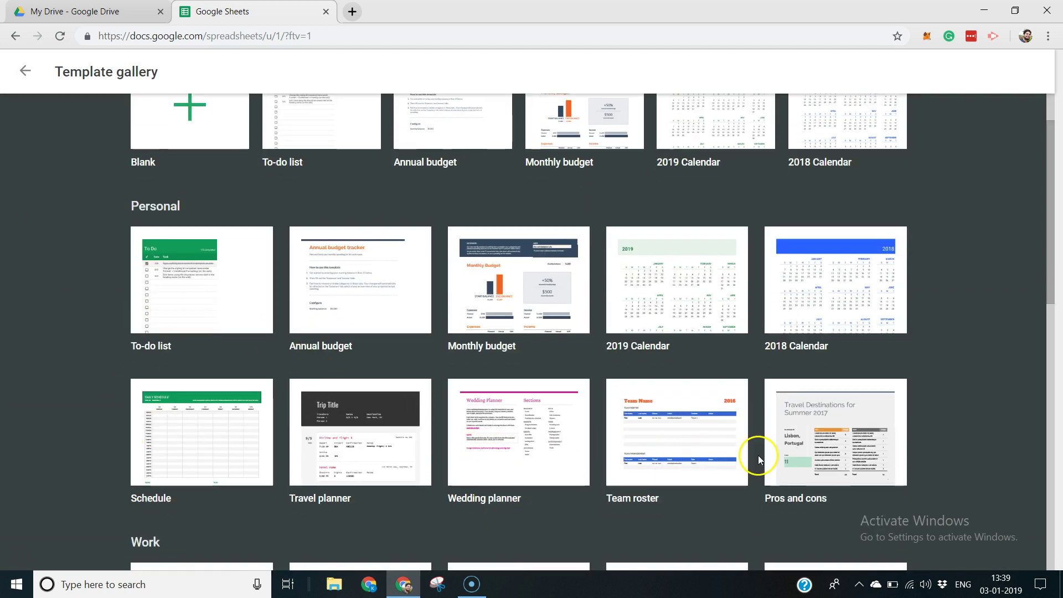
{"action": "scroll", "coordinate": [284, 387], "scroll_direction": "down", "scroll_amount": 2}
{"action": "scroll", "coordinate": [127, 402], "scroll_direction": "down", "scroll_amount": 1}
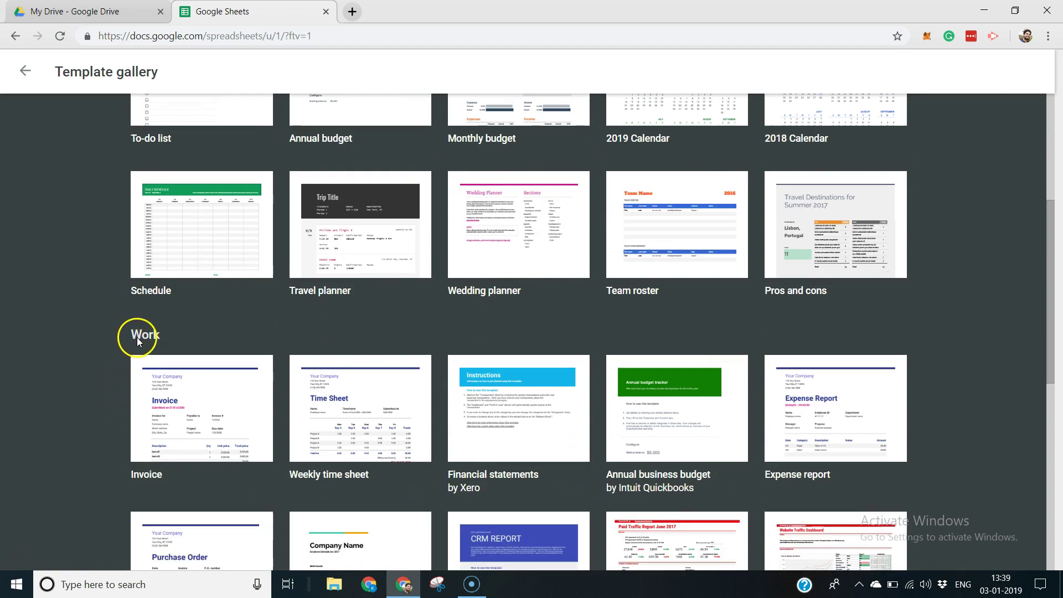
{"action": "scroll", "coordinate": [90, 416], "scroll_direction": "down", "scroll_amount": 2}
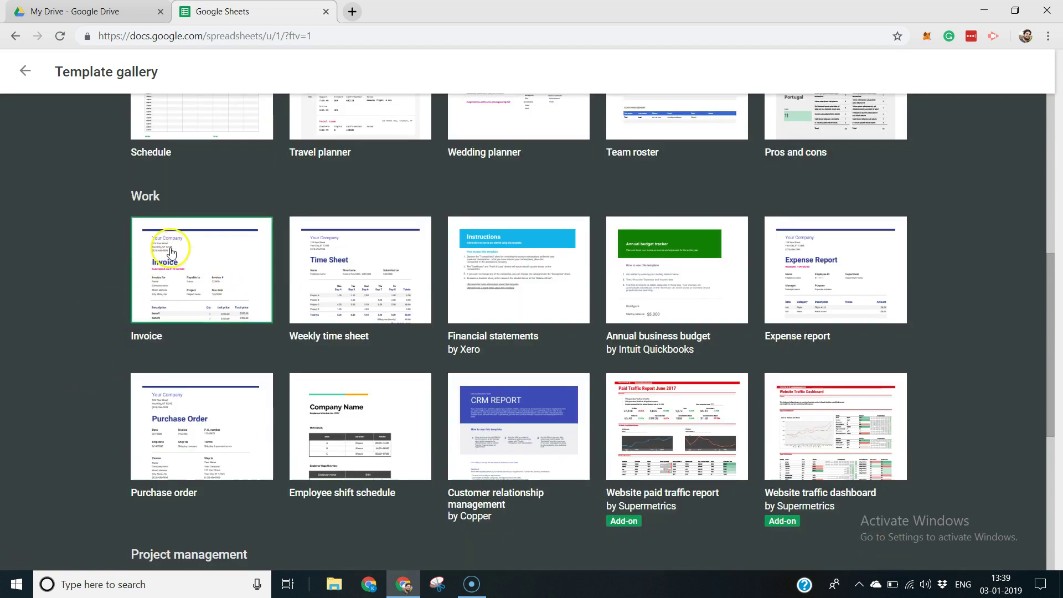
{"action": "left_click", "coordinate": [181, 286]}
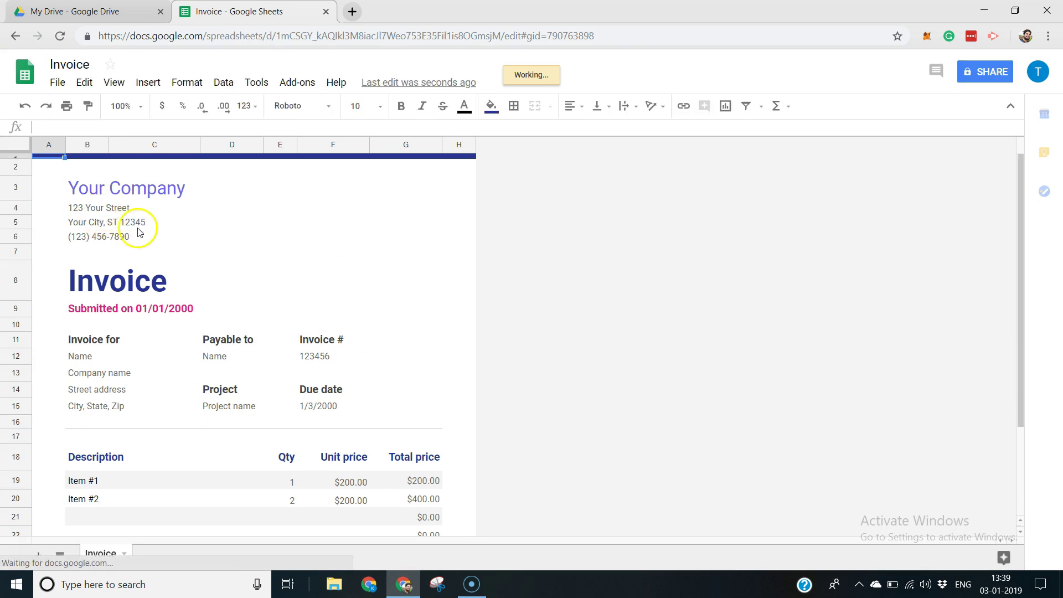
Step: Replace the Your Company heading in B3 with ABC Company
{"action": "scroll", "coordinate": [386, 468], "scroll_direction": "down", "scroll_amount": 3}
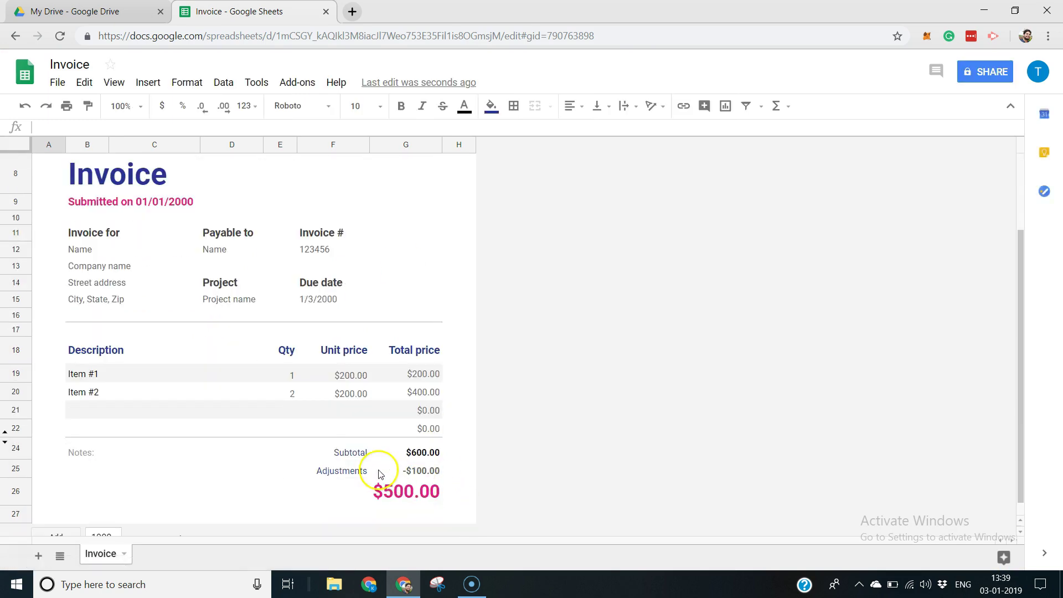
{"action": "scroll", "coordinate": [333, 460], "scroll_direction": "up", "scroll_amount": 3}
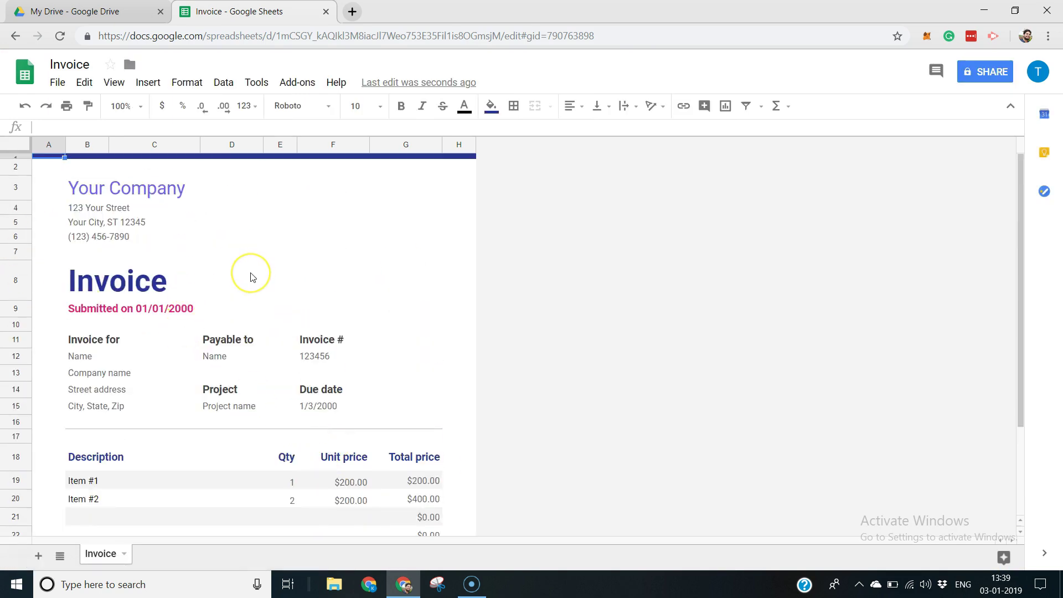
{"action": "left_click", "coordinate": [129, 192]}
{"action": "type", "text": "AB"}
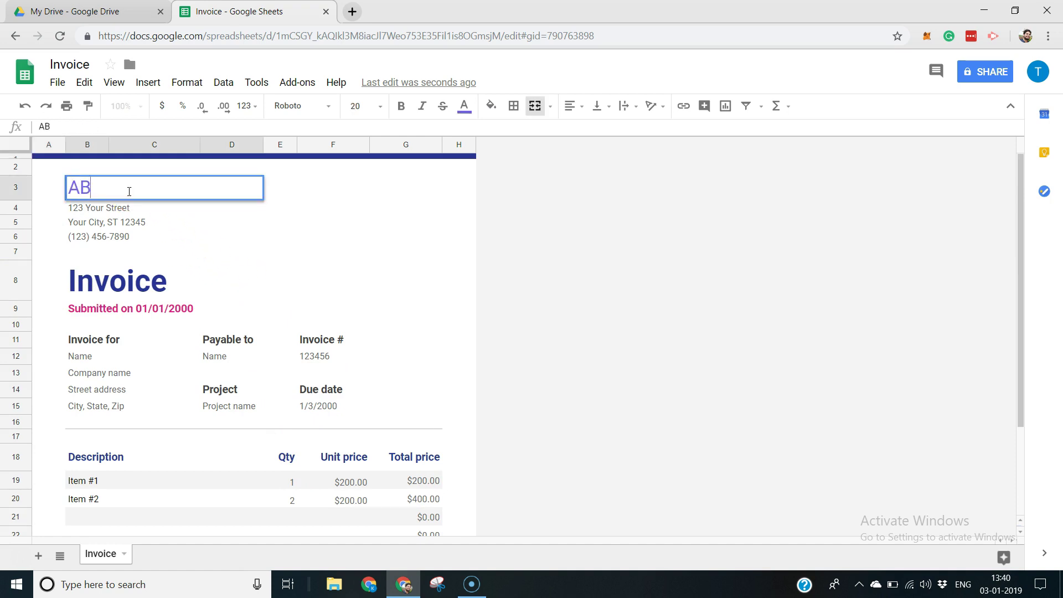
{"action": "type", "text": "C Company"}
{"action": "key", "text": "Return"}
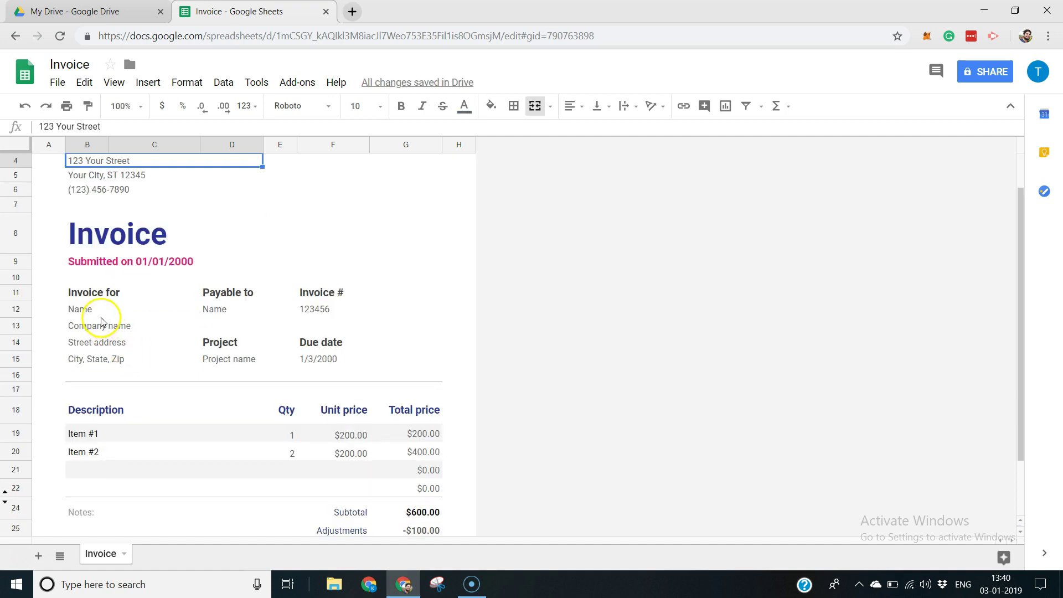
Step: Add a TAX ID label in B7 beneath the phone number
{"action": "left_click", "coordinate": [92, 356]}
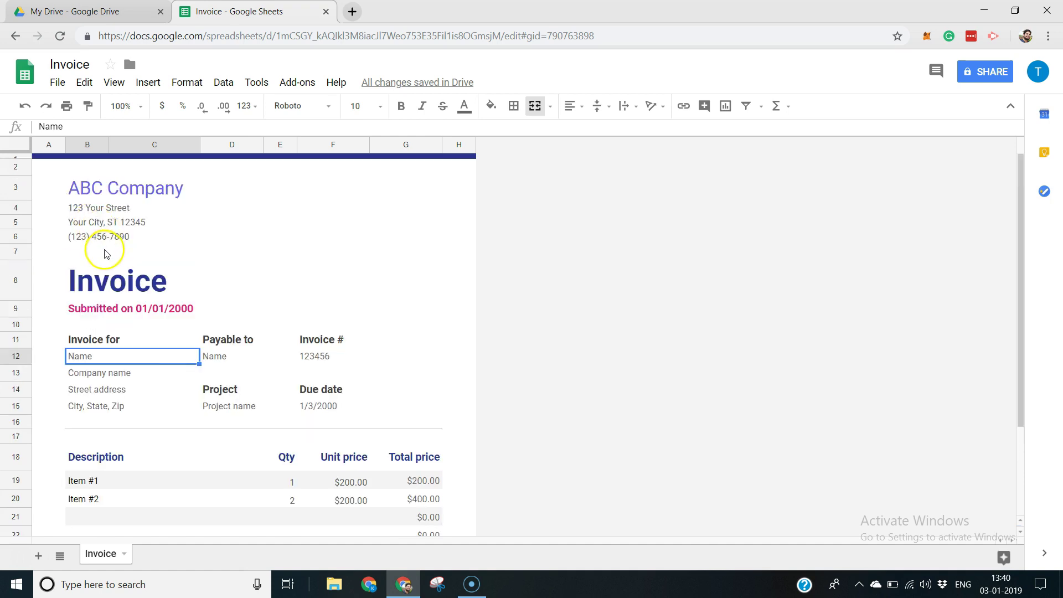
{"action": "left_click", "coordinate": [102, 253]}
{"action": "type", "text": "TA"}
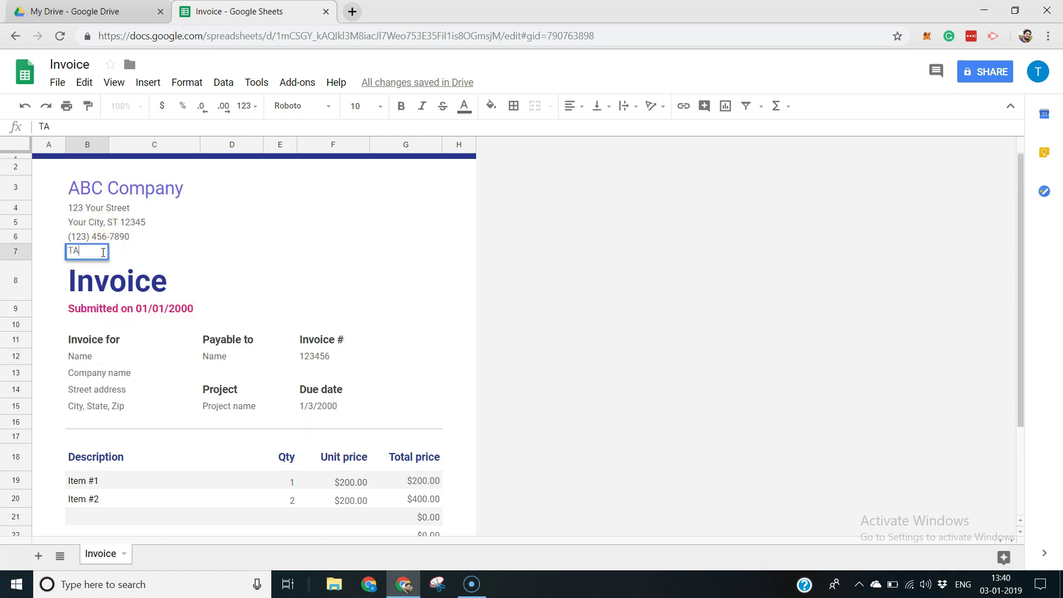
{"action": "type", "text": "X ID"}
{"action": "key", "text": "Return"}
{"action": "left_click", "coordinate": [158, 253]}
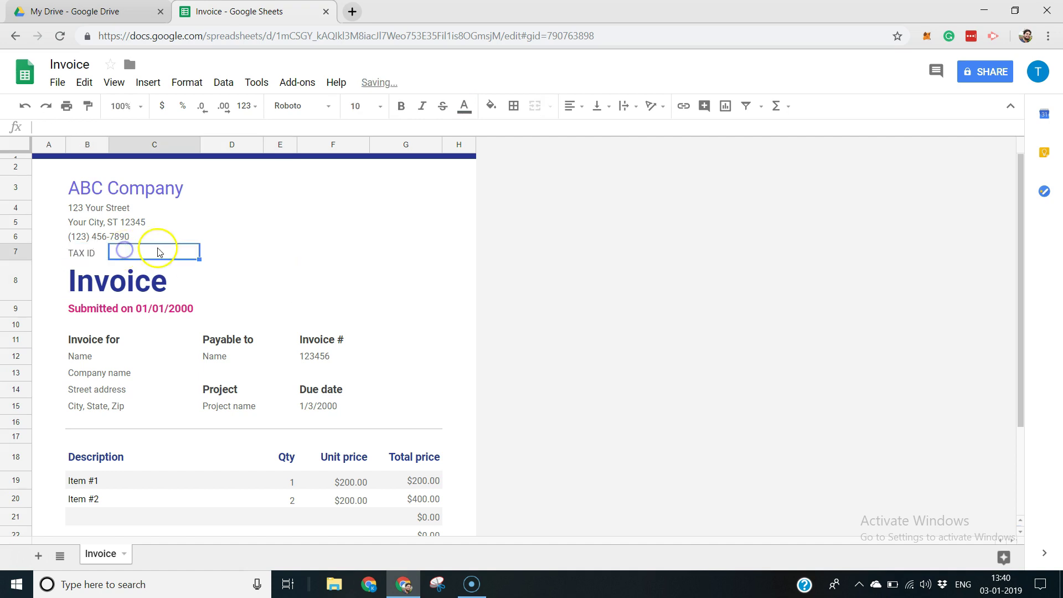
{"action": "scroll", "coordinate": [38, 327], "scroll_direction": "down", "scroll_amount": 2}
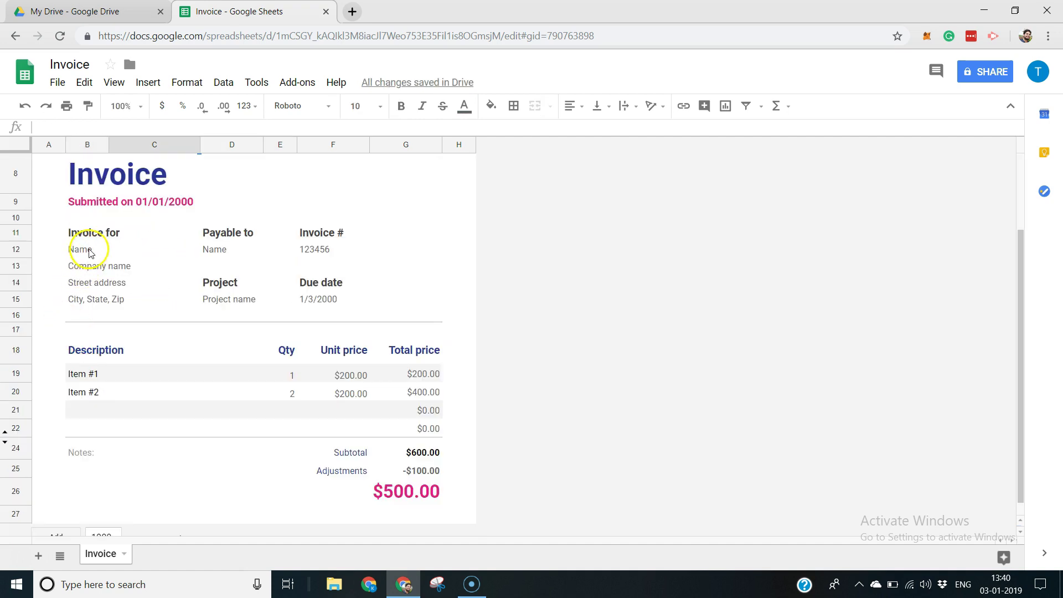
{"action": "scroll", "coordinate": [90, 253], "scroll_direction": "up", "scroll_amount": 1}
Step: Enter the client's full name in the Name cell B12
{"action": "left_click", "coordinate": [86, 295]}
{"action": "scroll", "coordinate": [110, 297], "scroll_direction": "down", "scroll_amount": 2}
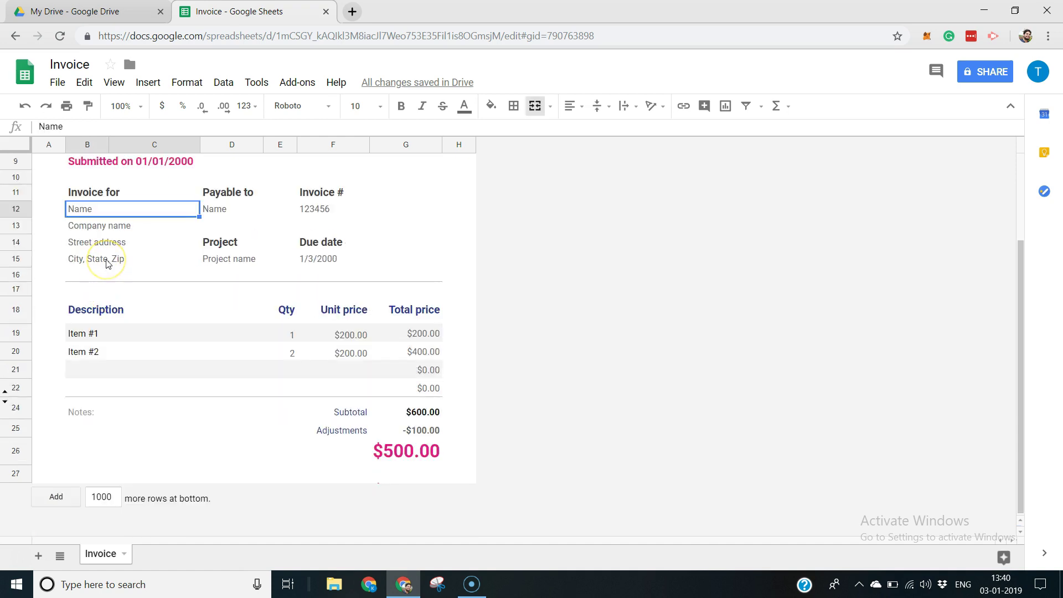
{"action": "type", "text": "Mr. John Smith"}
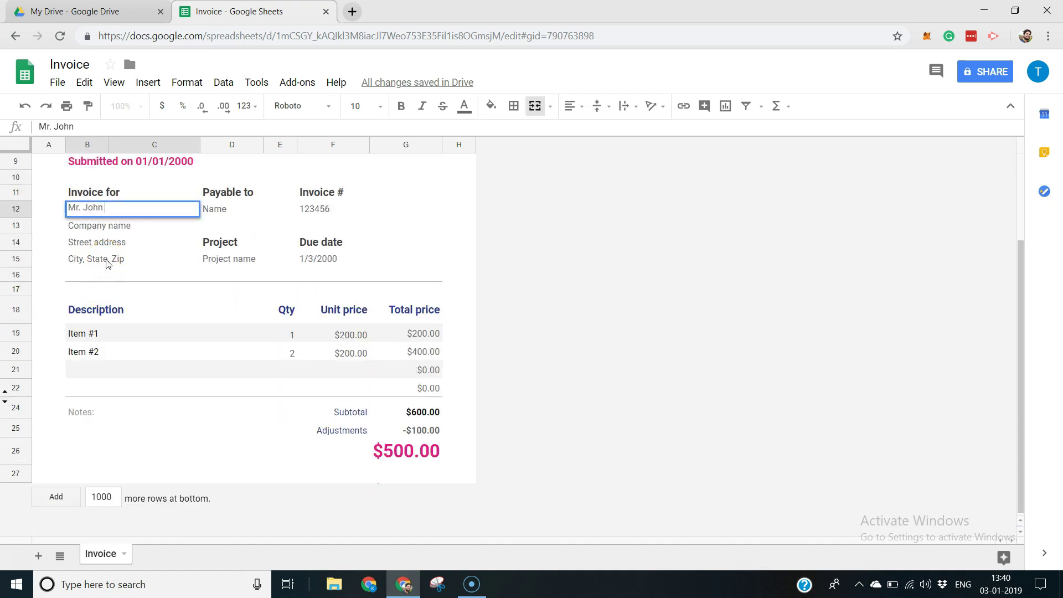
{"action": "key", "text": "Return"}
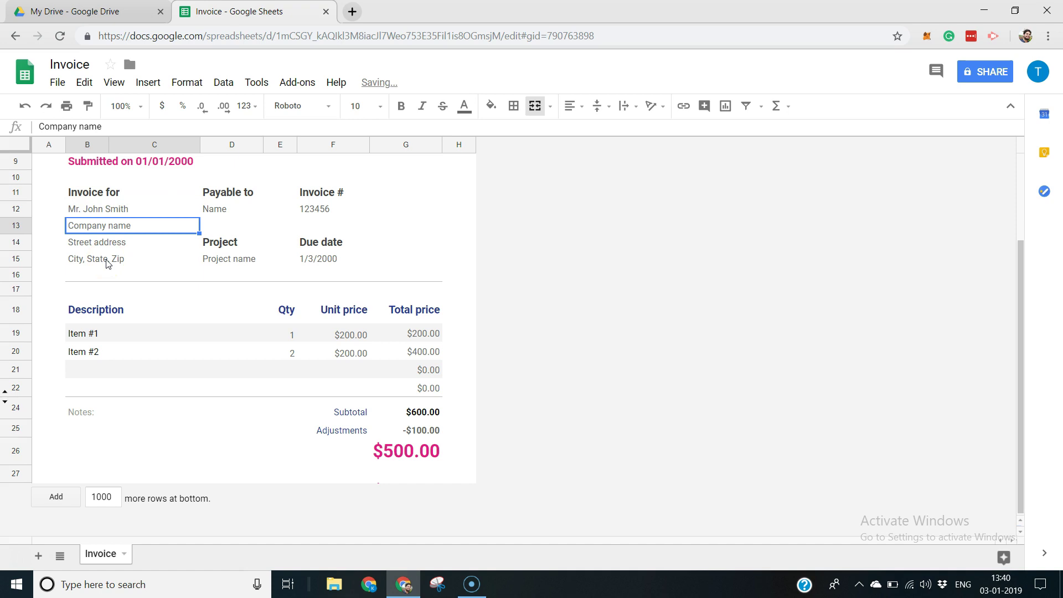
Step: Enter XYZ Company as the client's company in B13
{"action": "type", "text": "XYZ Compan"}
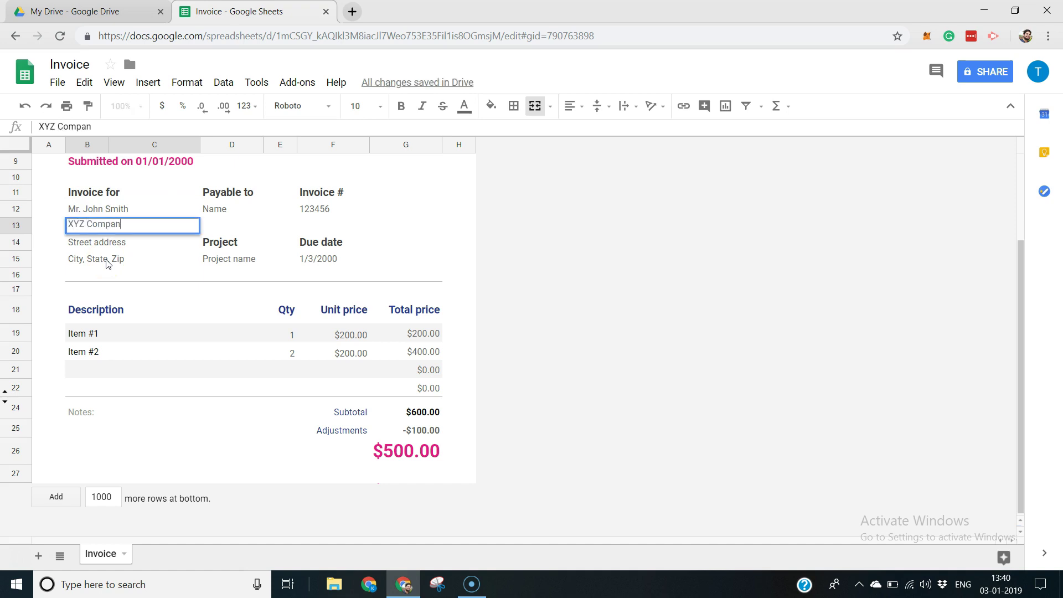
{"action": "type", "text": "y"}
{"action": "key", "text": "Return"}
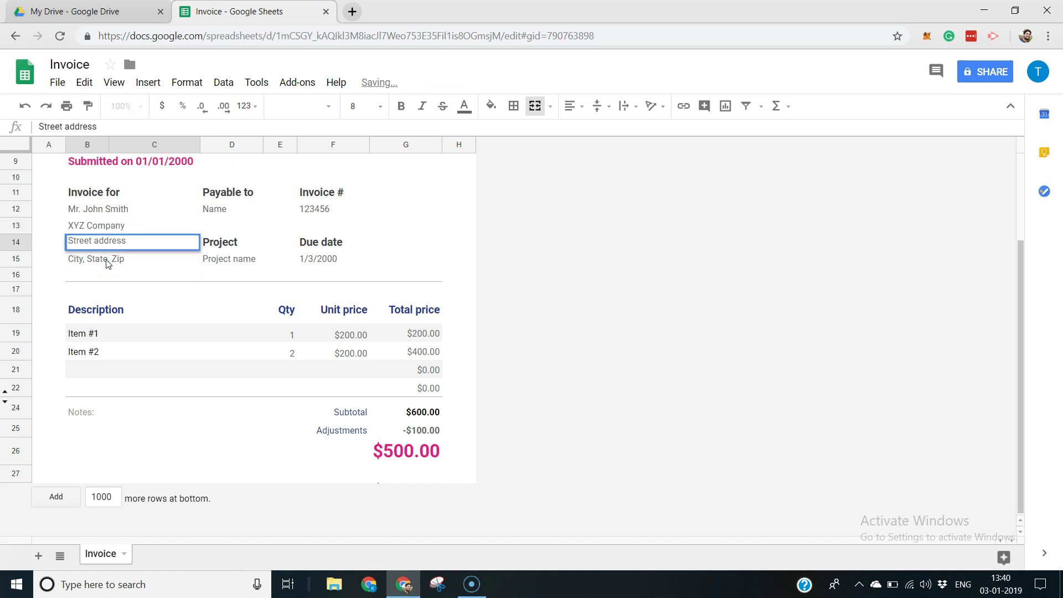
{"action": "left_click", "coordinate": [114, 285]}
{"action": "left_click", "coordinate": [217, 212]}
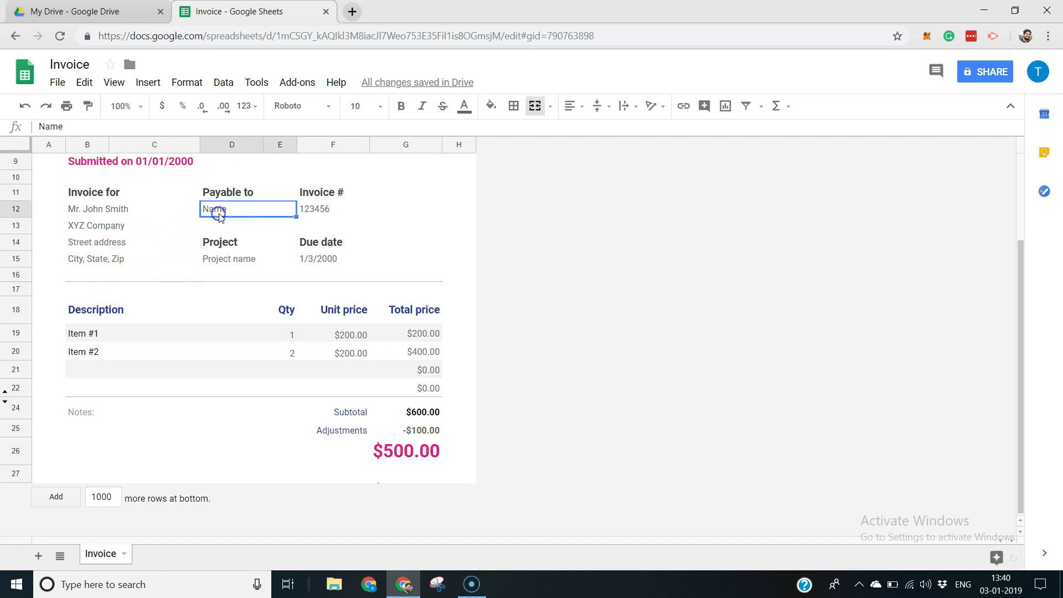
{"action": "scroll", "coordinate": [218, 226], "scroll_direction": "up", "scroll_amount": 1}
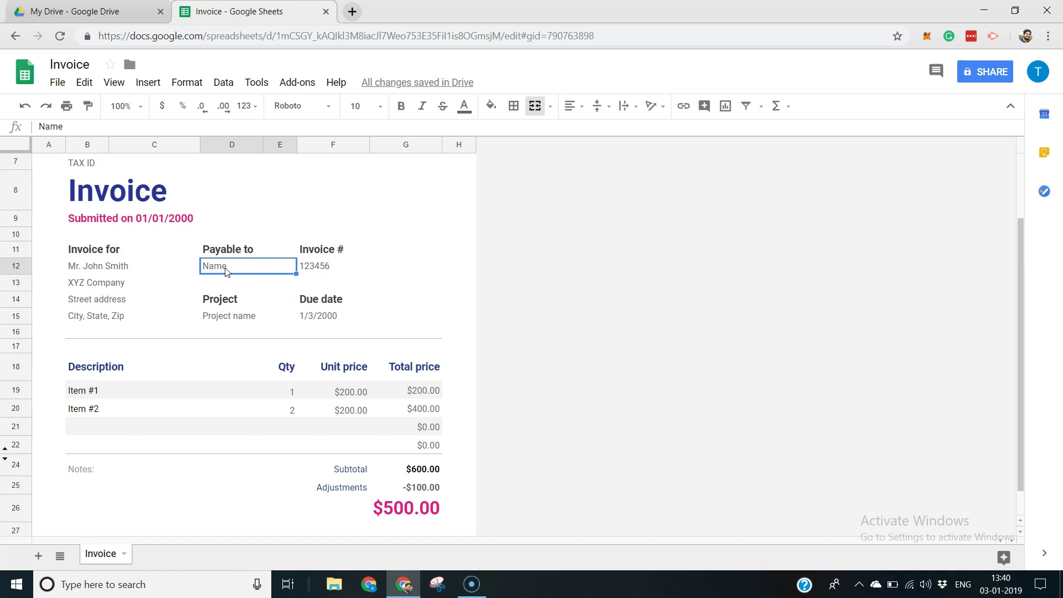
Step: Replace the Name placeholder under Payable to in D12 with ABC Company
{"action": "type", "text": "ABC"}
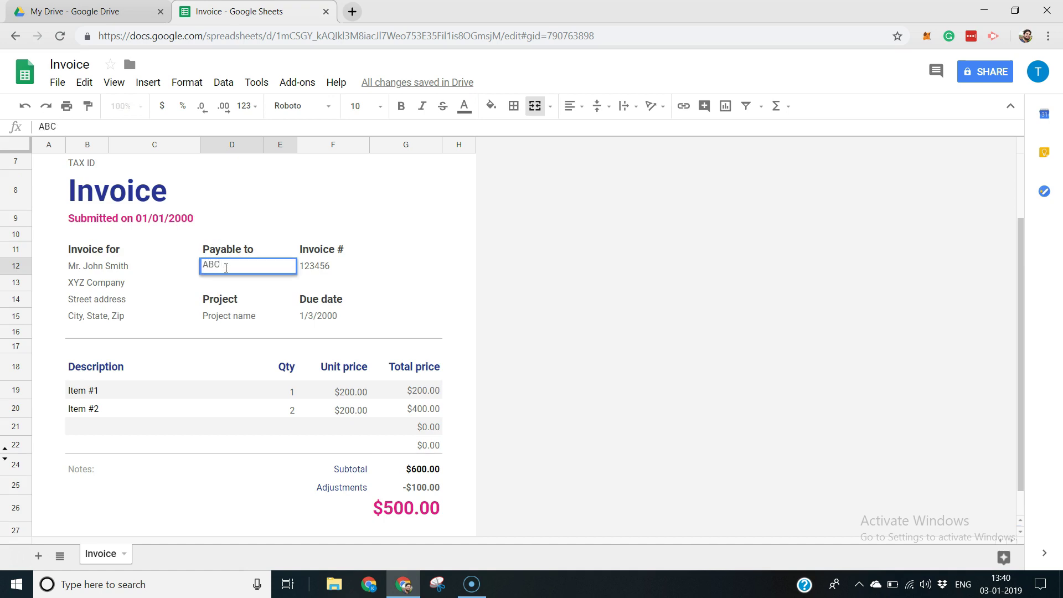
{"action": "type", "text": " Company"}
{"action": "key", "text": "Return"}
{"action": "left_click", "coordinate": [319, 251]}
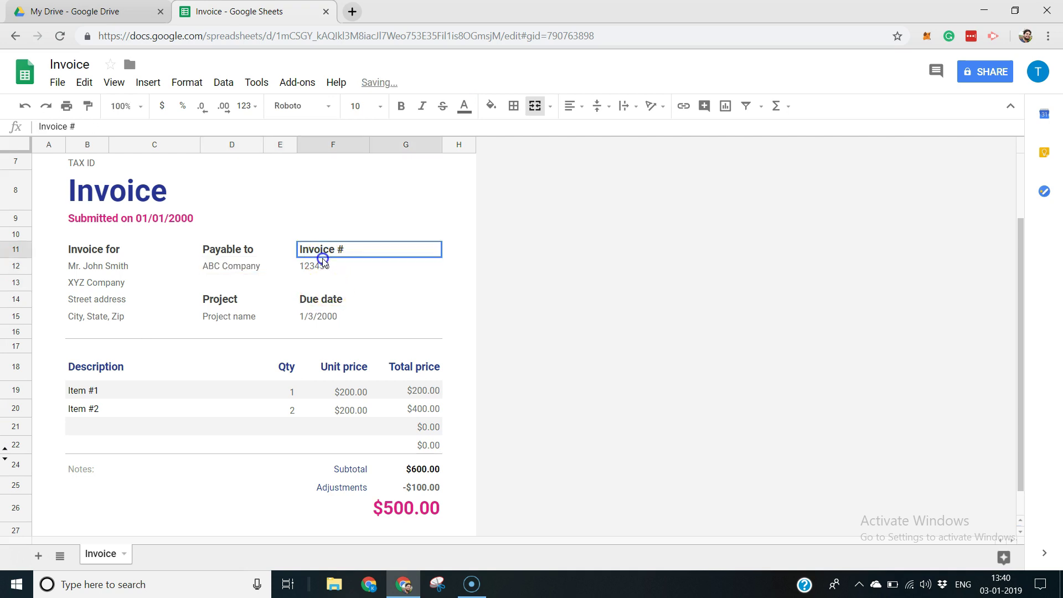
{"action": "left_click", "coordinate": [205, 315]}
{"action": "scroll", "coordinate": [310, 315], "scroll_direction": "down", "scroll_amount": 1}
{"action": "left_click", "coordinate": [95, 332]}
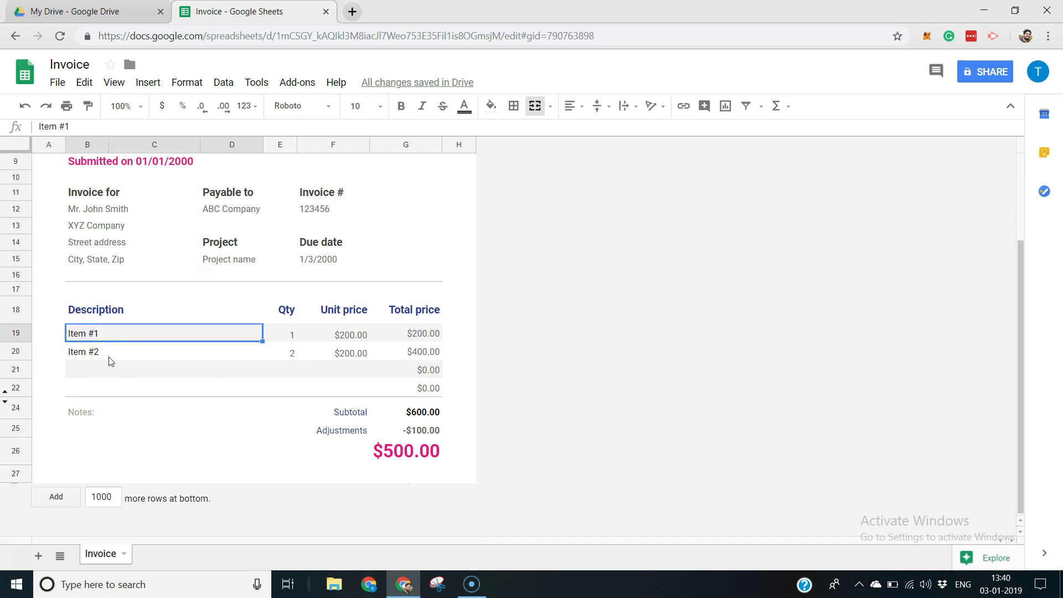
Step: Name the line items Technical Services in B19 and Support Services in B20
{"action": "type", "text": "Technical "}
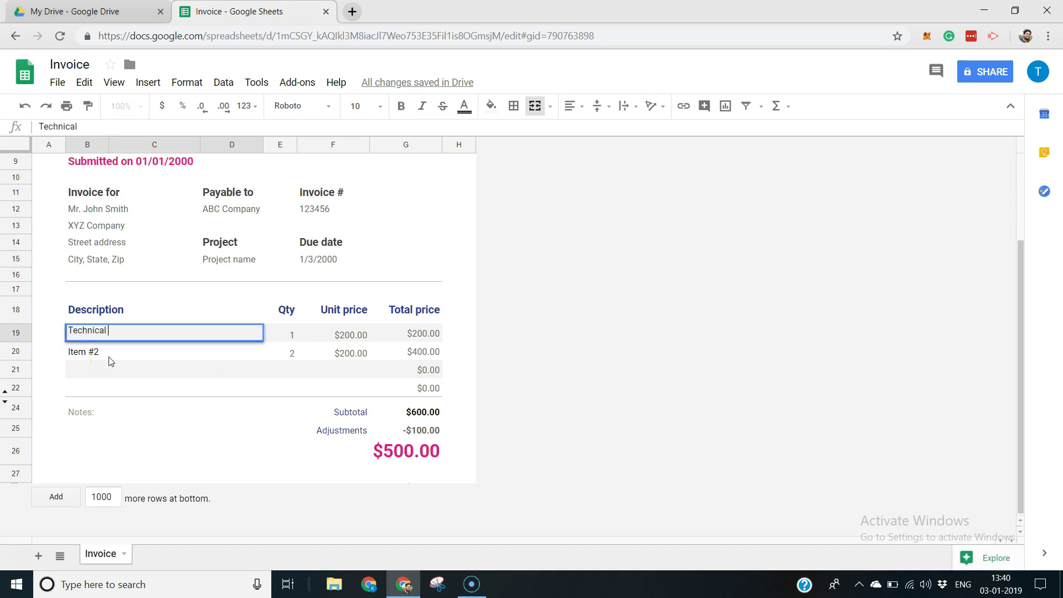
{"action": "type", "text": "Services"}
{"action": "key", "text": "Return"}
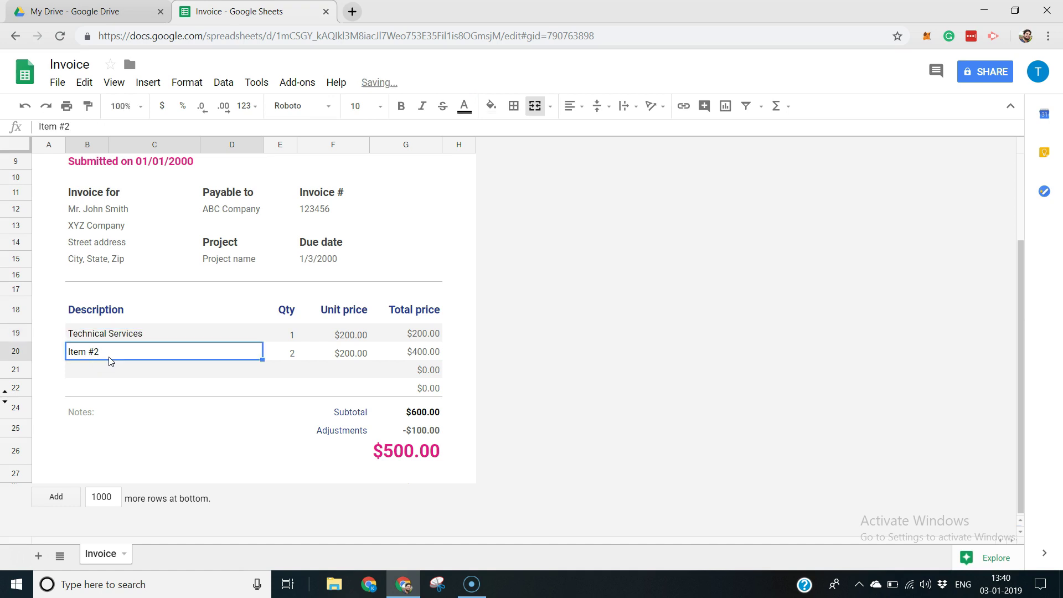
{"action": "type", "text": "Support Se"}
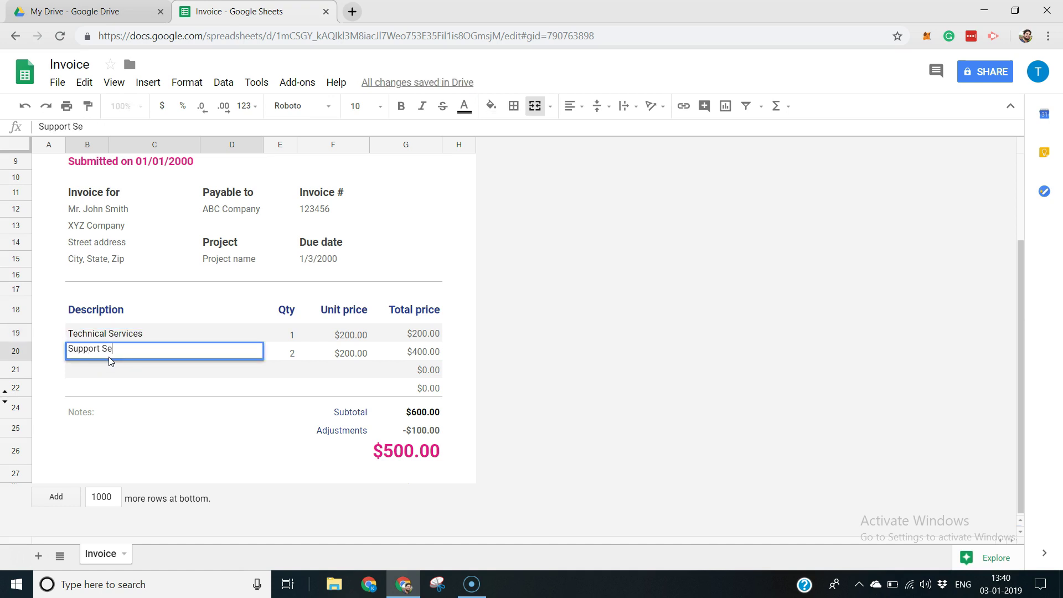
{"action": "type", "text": "rvices"}
{"action": "key", "text": "Return"}
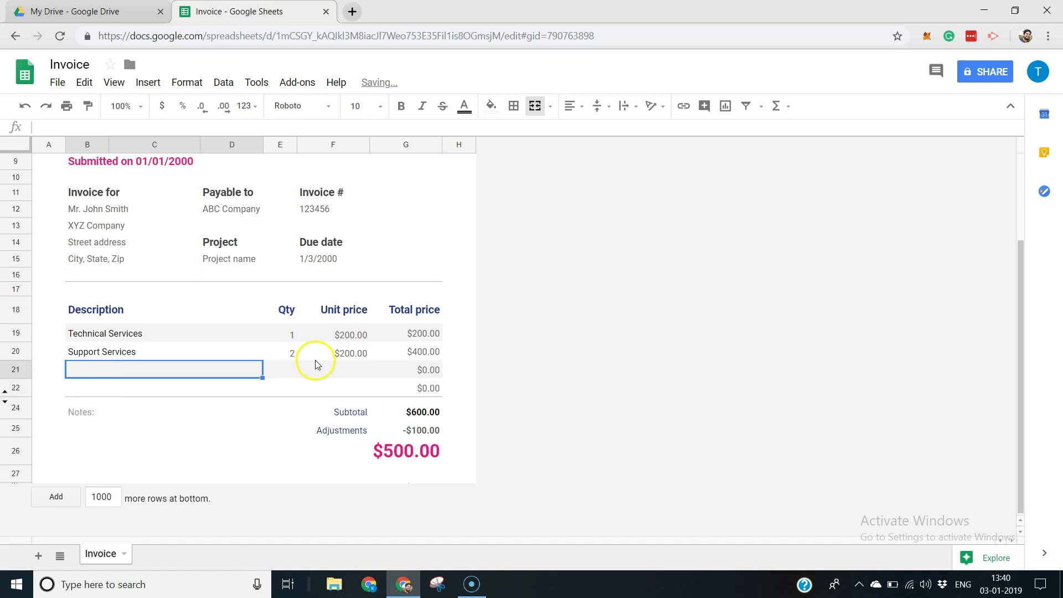
Step: Set the Technical Services unit price to 500 and check the G26 total formula
{"action": "left_click", "coordinate": [290, 362]}
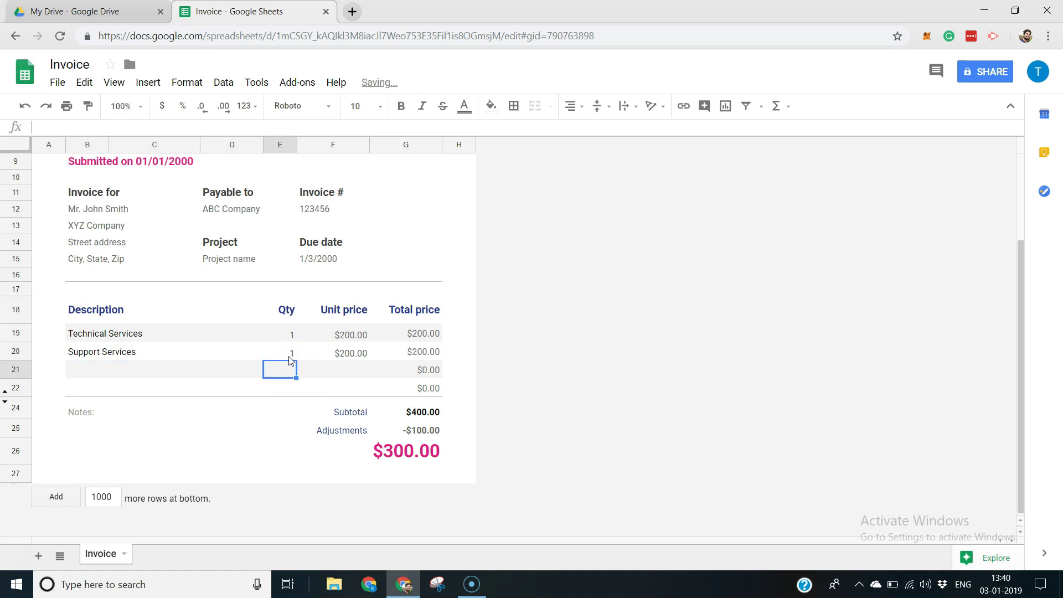
{"action": "left_click", "coordinate": [343, 331]}
{"action": "left_click", "coordinate": [317, 349]}
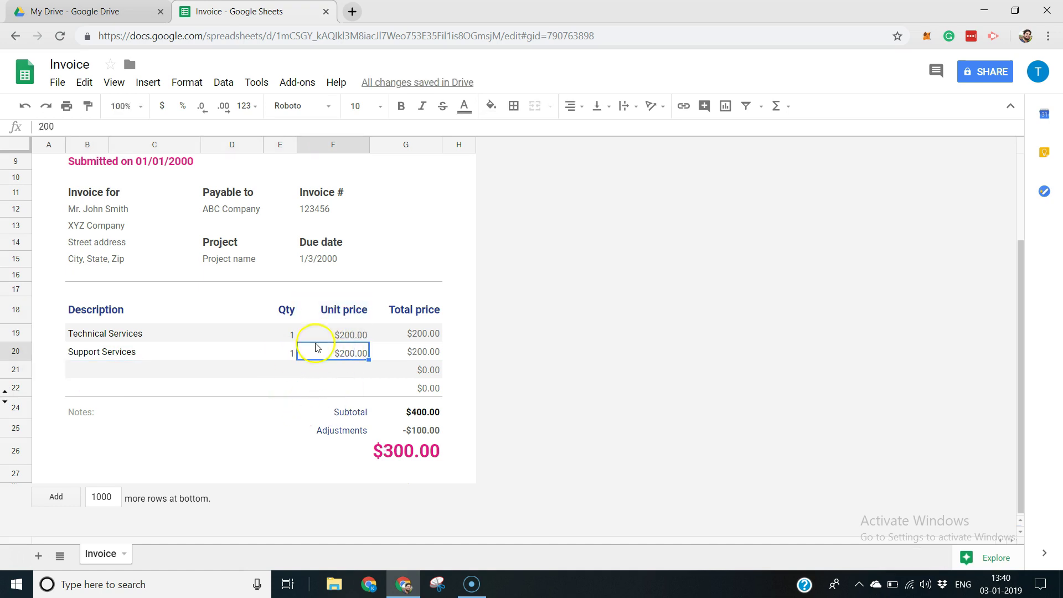
{"action": "left_click", "coordinate": [357, 339]}
{"action": "type", "text": "500"}
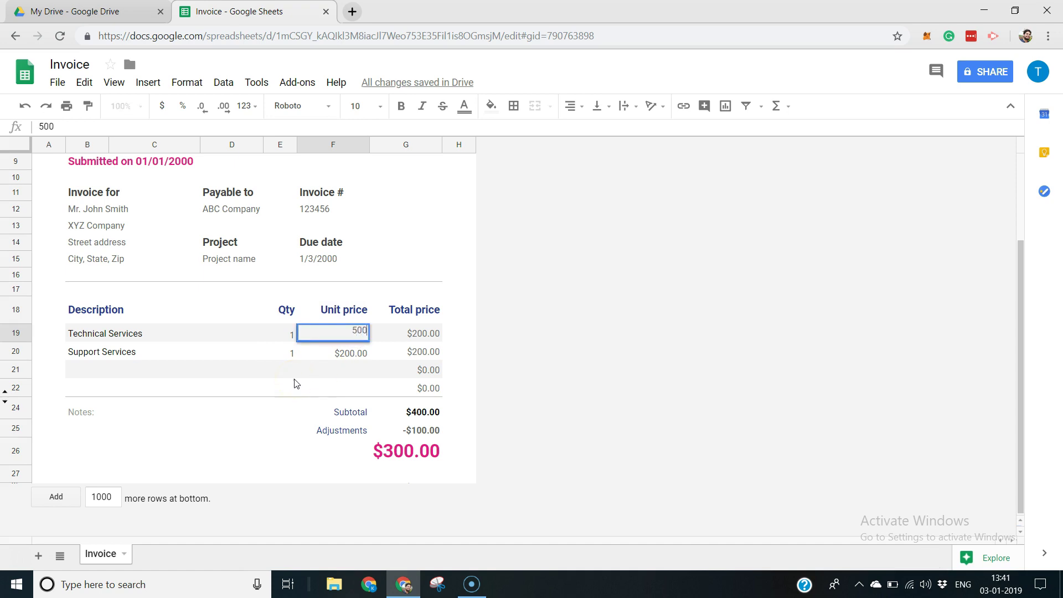
{"action": "key", "text": "Return"}
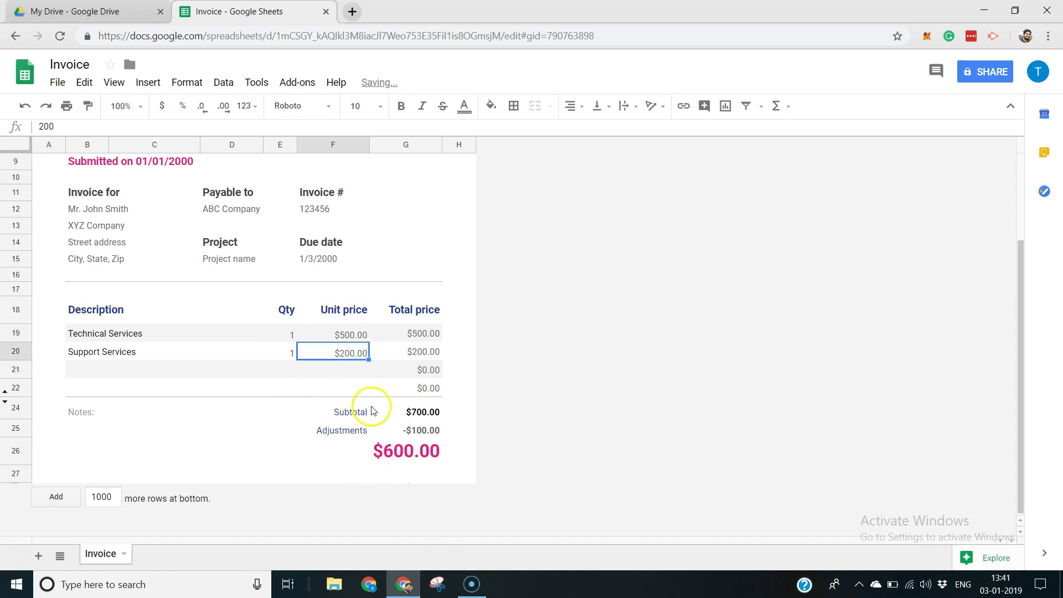
{"action": "left_click", "coordinate": [408, 462]}
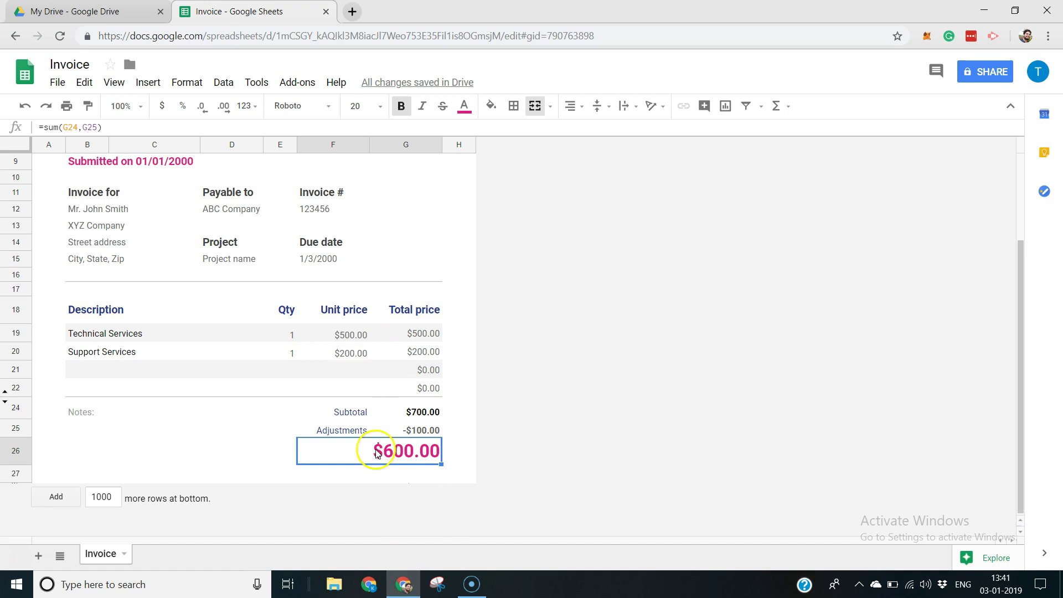
{"action": "left_click", "coordinate": [350, 336]}
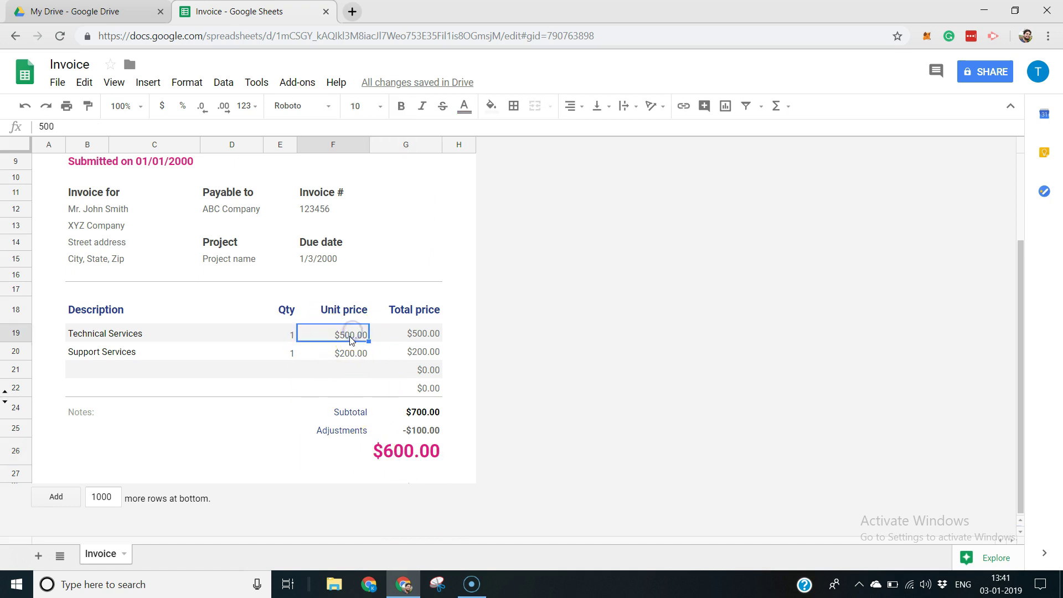
Step: Select price cells F19:G22 and open Format > Number > More currencies
{"action": "left_click_drag", "start_coordinate": [351, 337], "coordinate": [418, 390]}
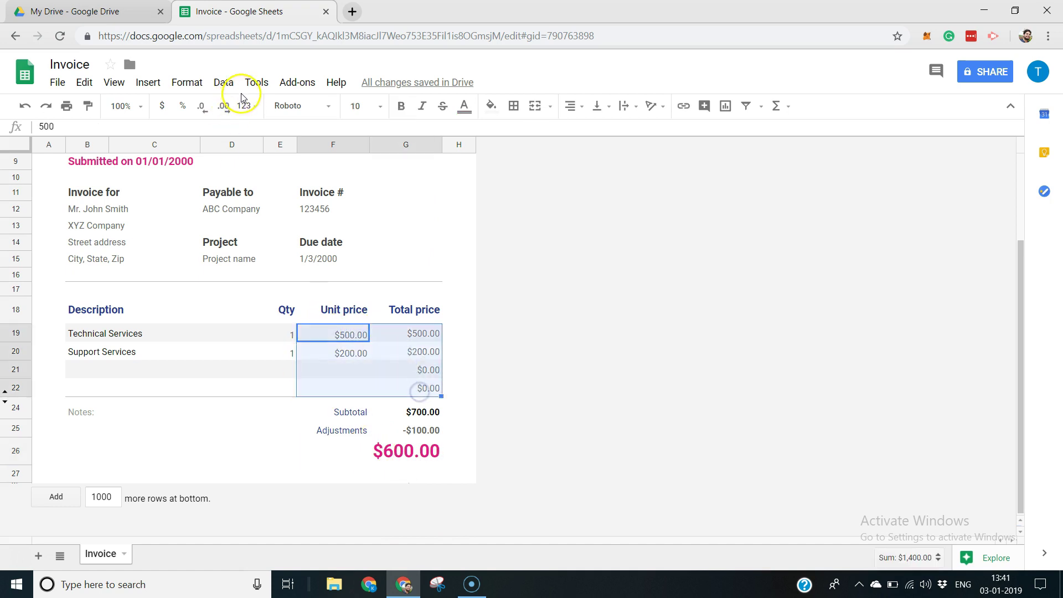
{"action": "left_click", "coordinate": [183, 84]}
{"action": "mouse_move", "coordinate": [211, 105]}
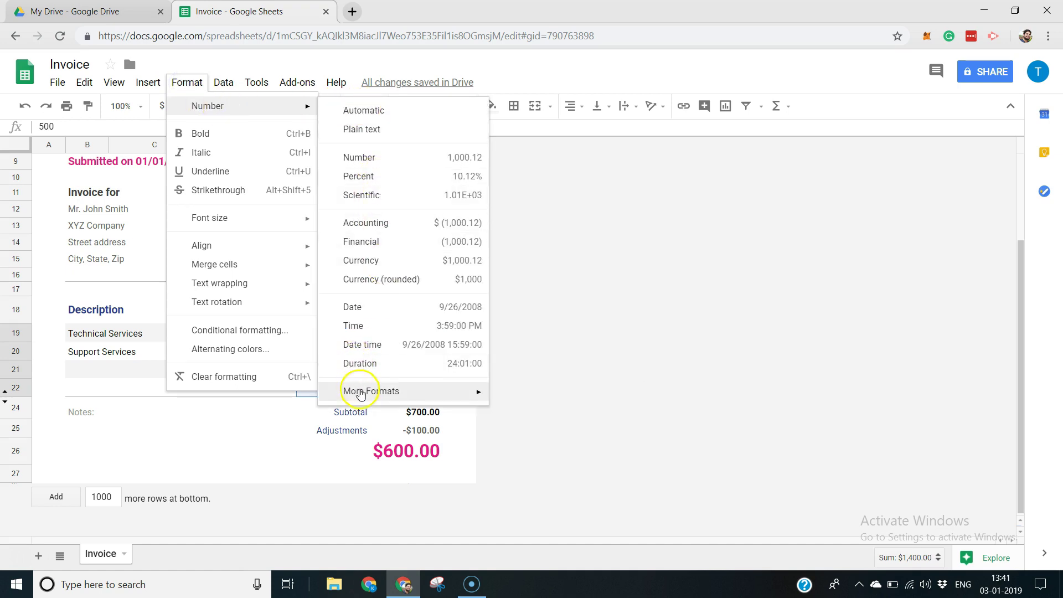
{"action": "mouse_move", "coordinate": [367, 383]}
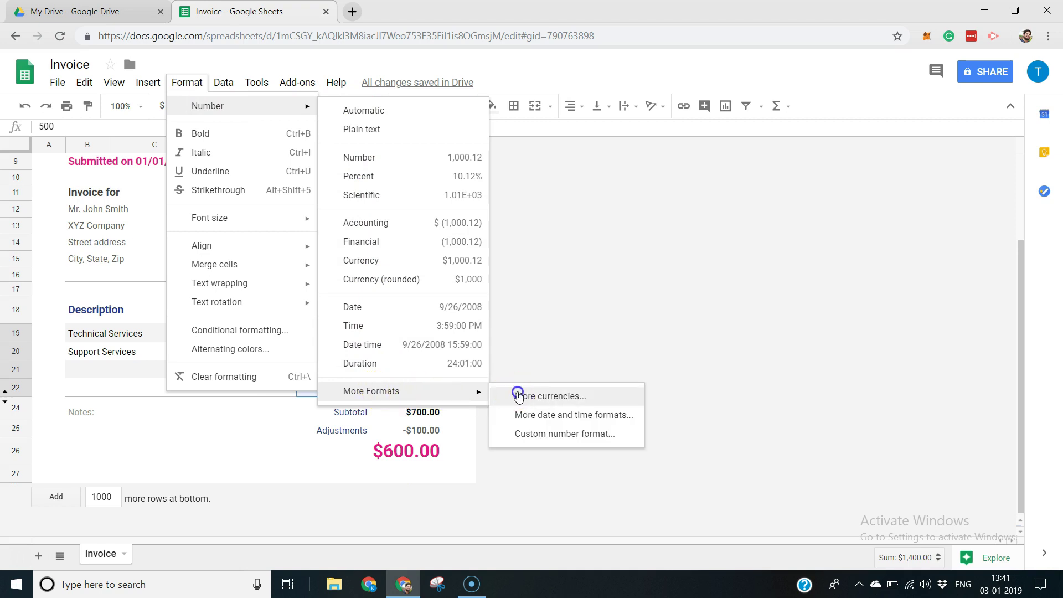
{"action": "left_click", "coordinate": [518, 395]}
{"action": "left_click", "coordinate": [467, 183]}
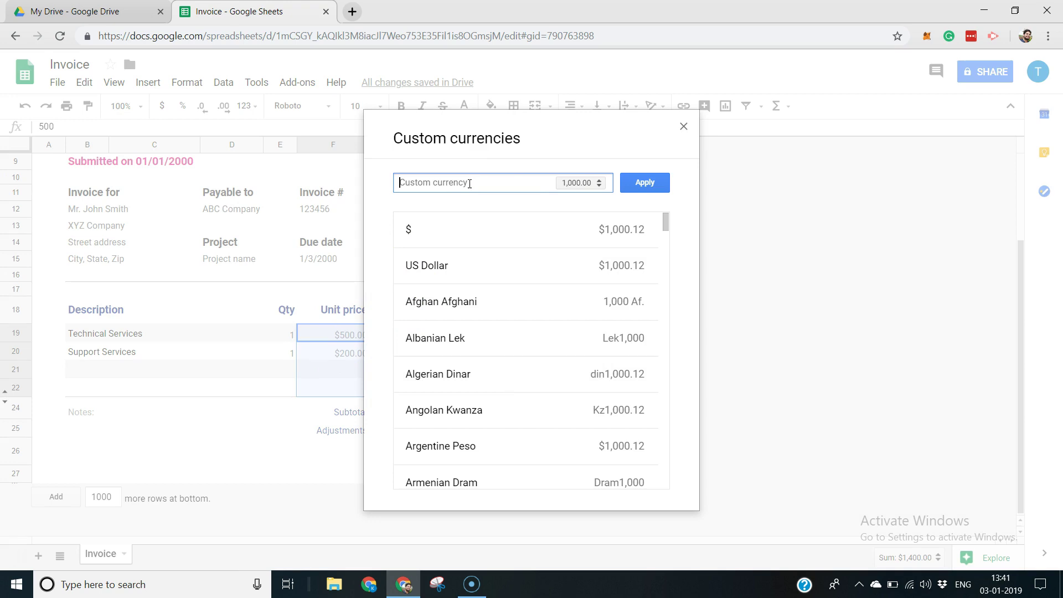
Step: Search 'INdi' and apply the Indian Rupee format to the selected prices
{"action": "type", "text": "INdia"}
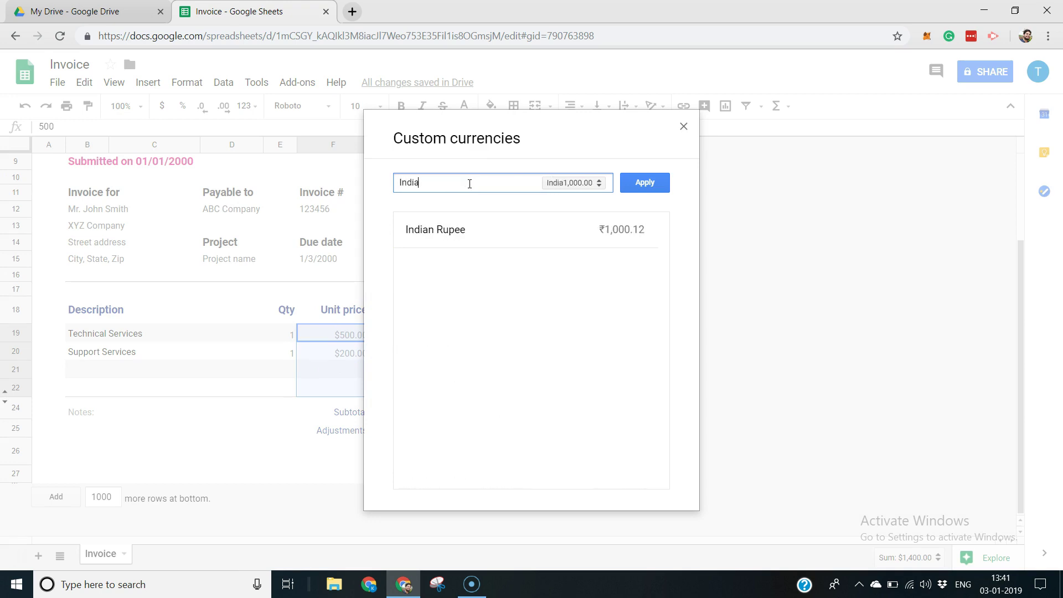
{"action": "left_click", "coordinate": [453, 241]}
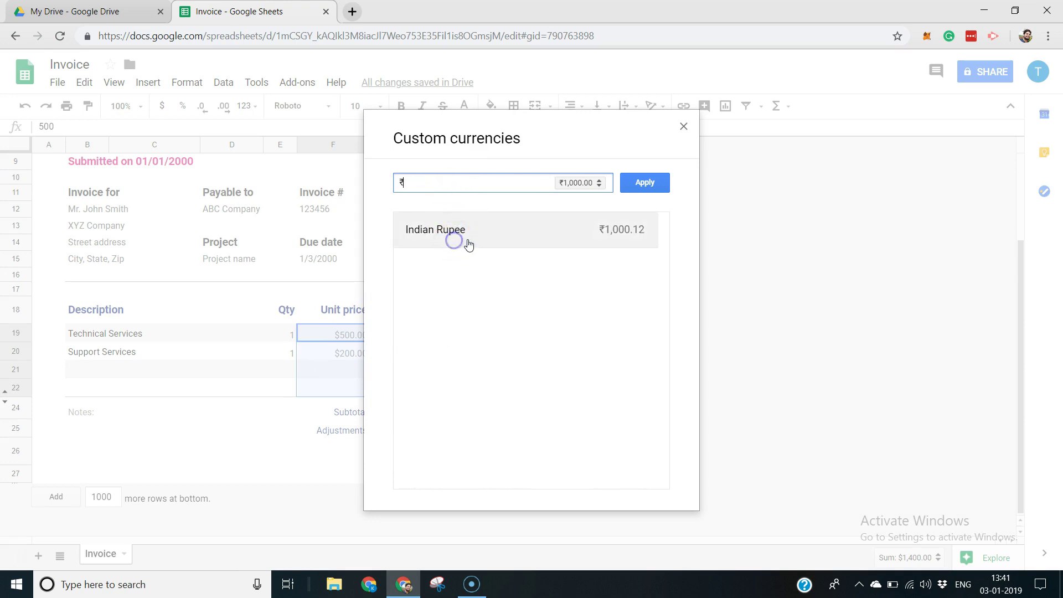
{"action": "left_click", "coordinate": [643, 184]}
{"action": "left_click", "coordinate": [374, 354]}
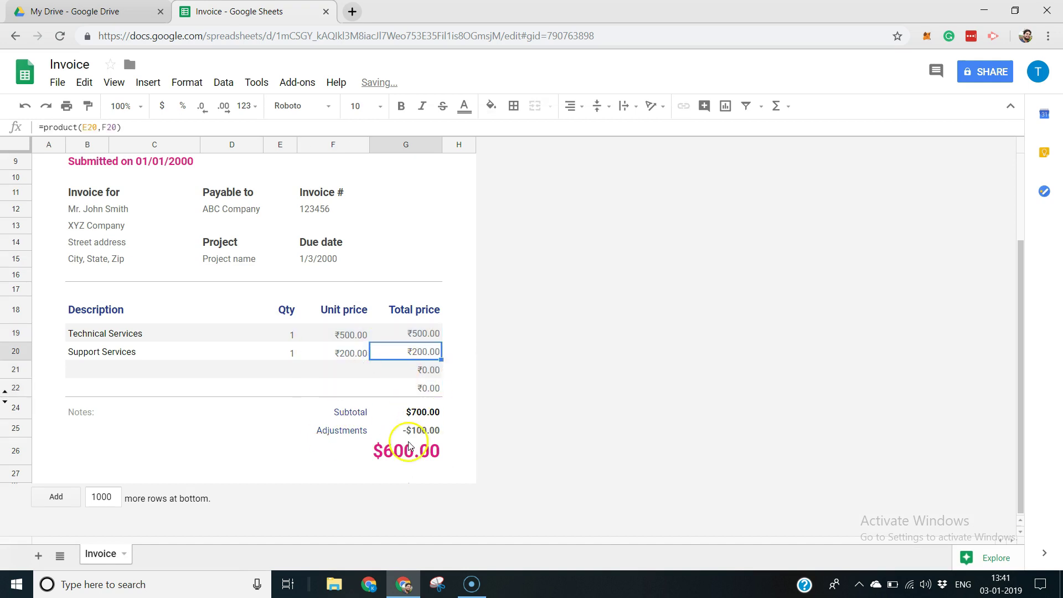
Step: Open the print settings preview for the finished invoice from the top of the sheet
{"action": "scroll", "coordinate": [135, 432], "scroll_direction": "up", "scroll_amount": 3}
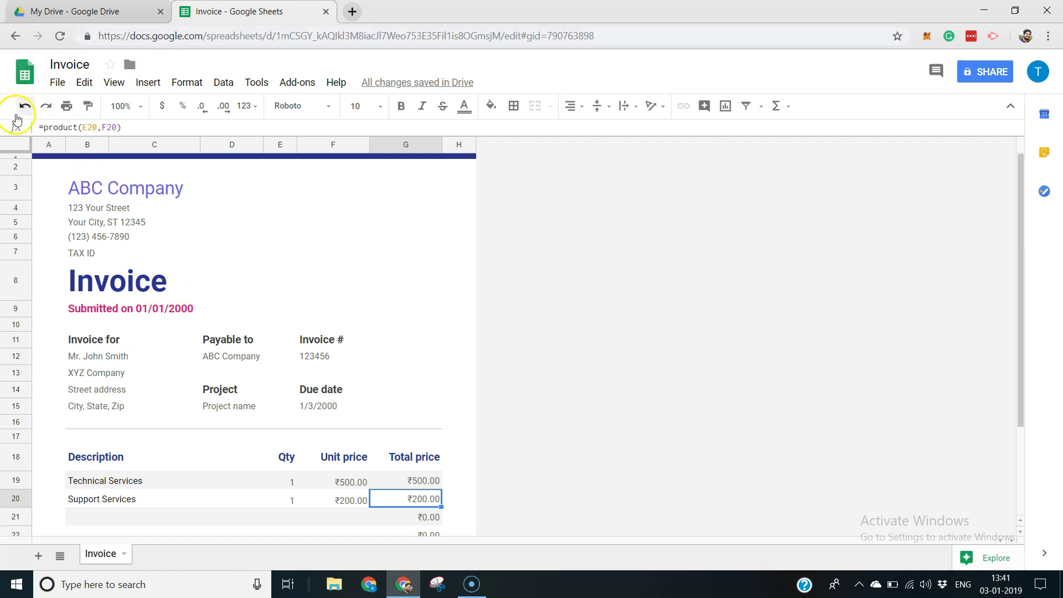
{"action": "left_click", "coordinate": [66, 105]}
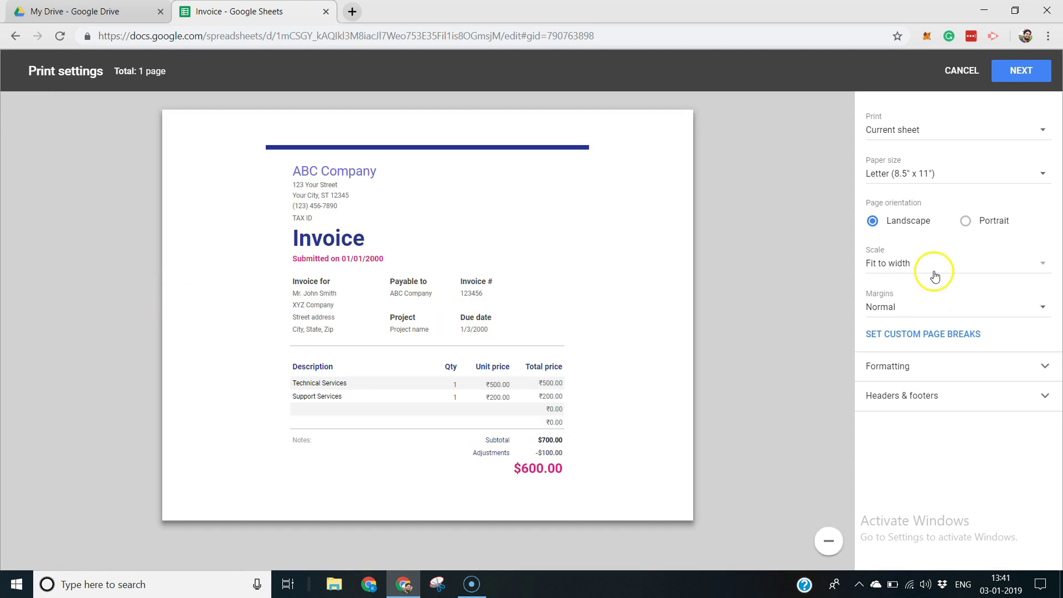
Step: Switch the page orientation to portrait, review the preview, then cancel printing
{"action": "left_click", "coordinate": [966, 221]}
{"action": "scroll", "coordinate": [482, 371], "scroll_direction": "down", "scroll_amount": 5}
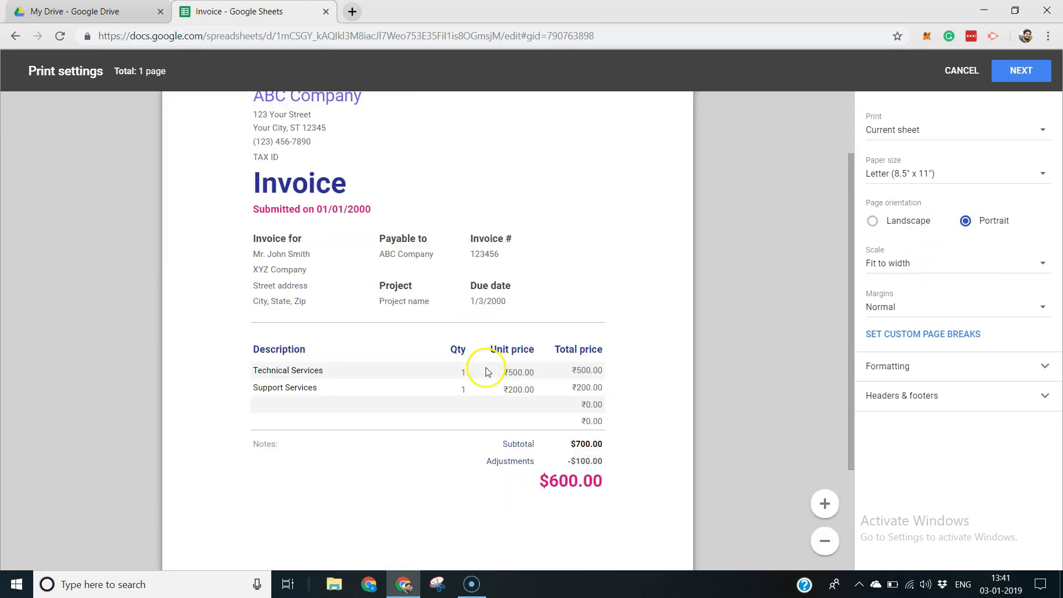
{"action": "scroll", "coordinate": [454, 375], "scroll_direction": "up", "scroll_amount": 5}
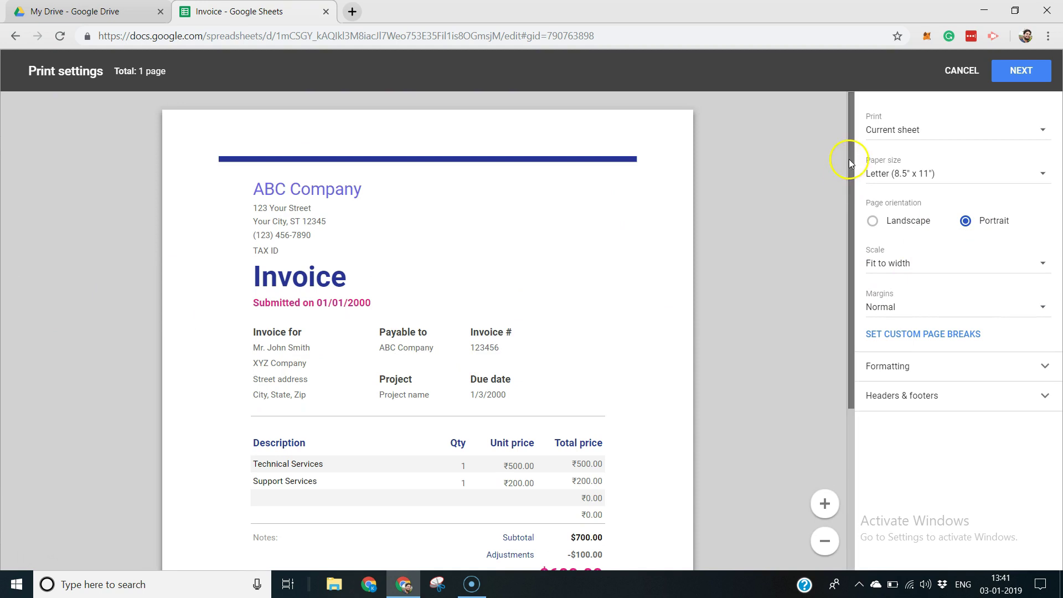
{"action": "left_click", "coordinate": [958, 70]}
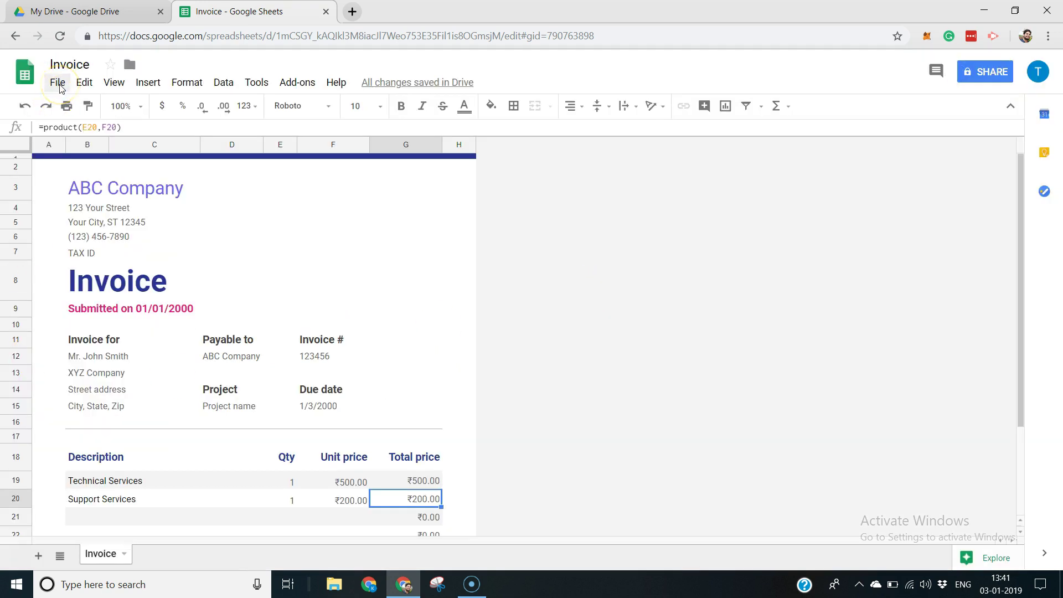
Step: Switch to the My Drive browser tab listing the Invoice file, briefly returning to the spreadsheet
{"action": "left_click", "coordinate": [83, 11]}
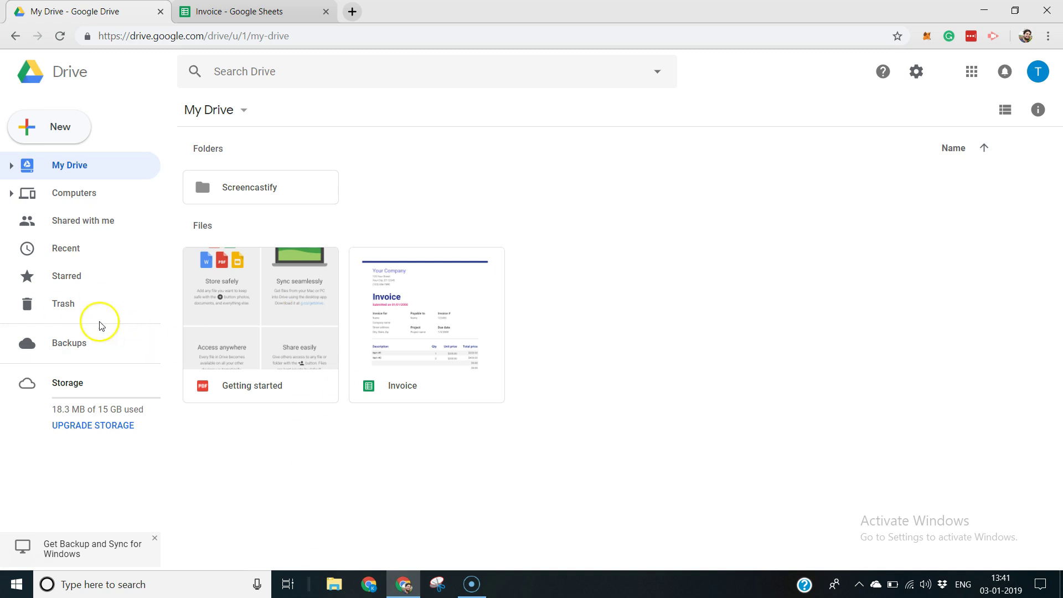
{"action": "left_click", "coordinate": [254, 11]}
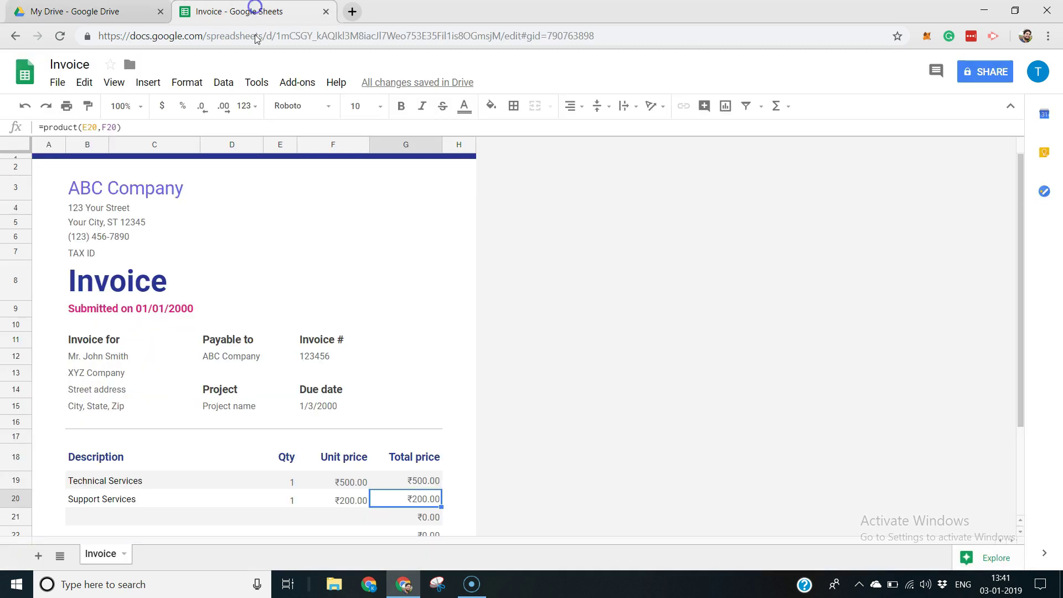
{"action": "left_click", "coordinate": [84, 12]}
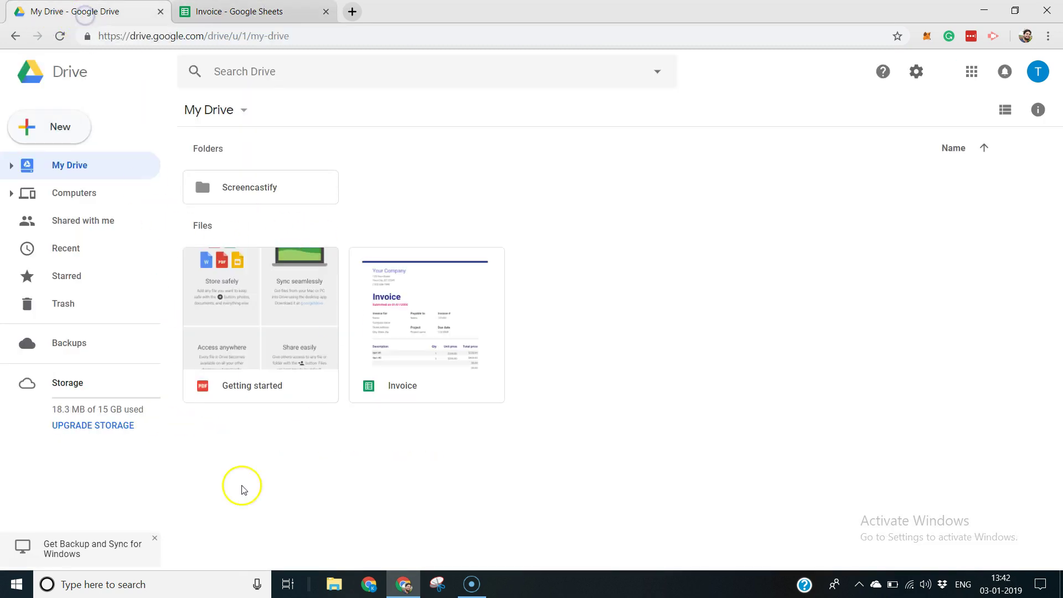